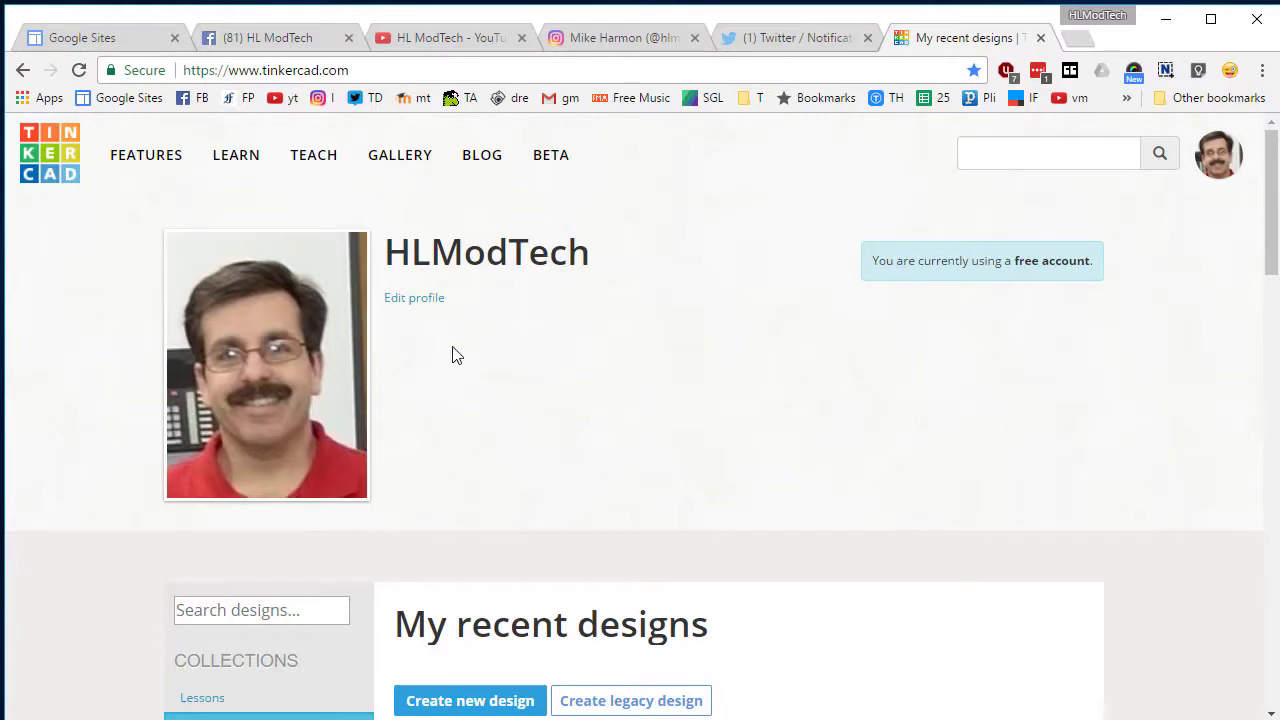
# - Scroll down the dashboard toward the Create new design option
pyautogui.scroll(-1, 535, 432)
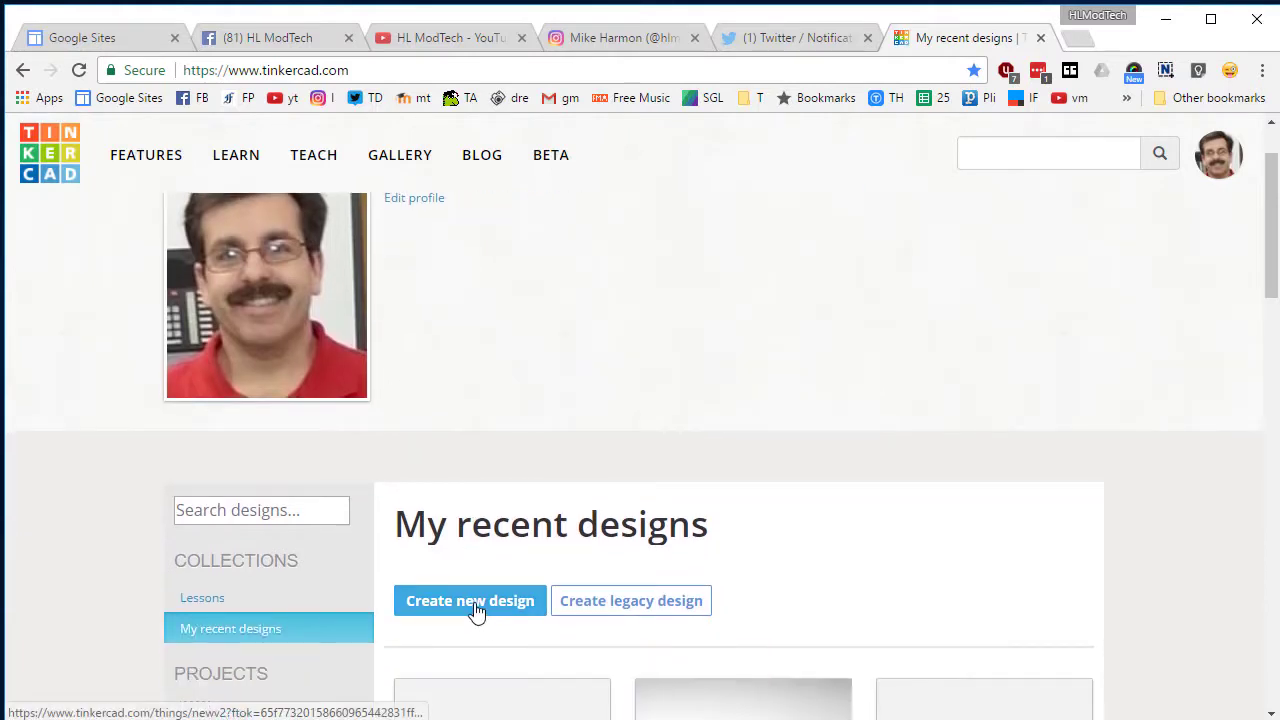
# - Start a new design and place an orange cylinder on the workplane
pyautogui.click(465, 603)
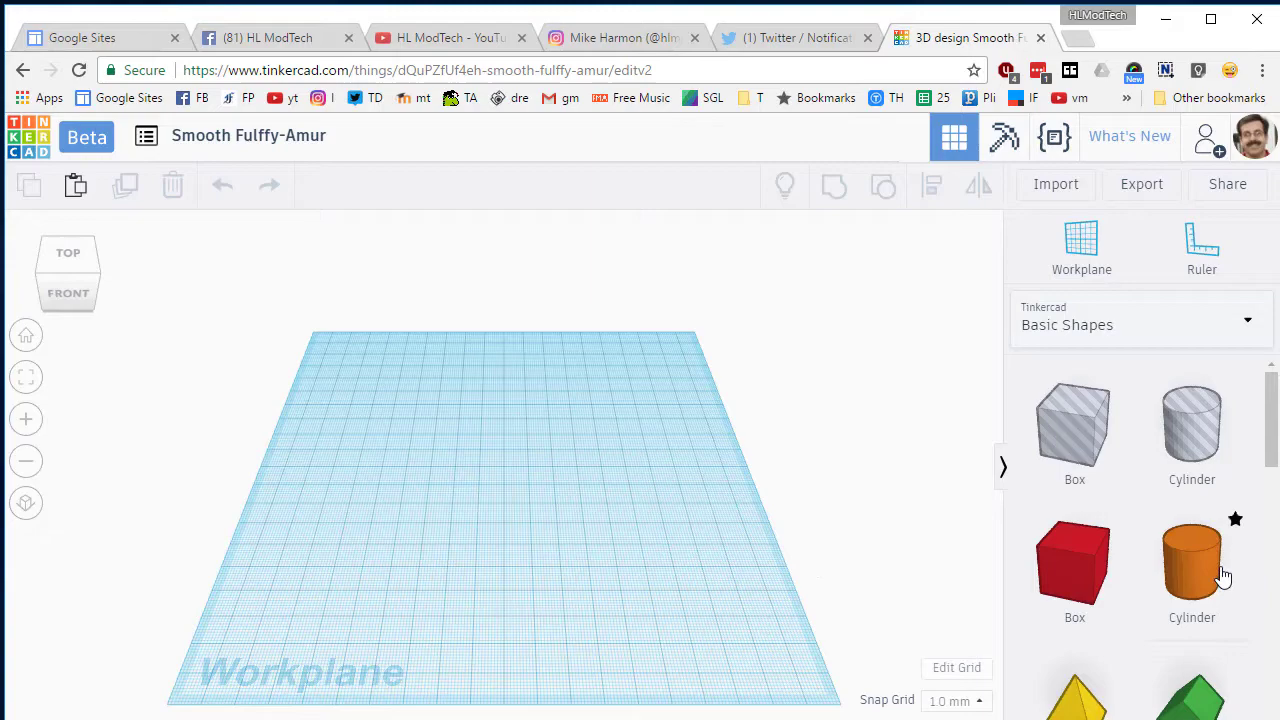
pyautogui.moveTo(1206, 572); pyautogui.dragTo(454, 545)
pyautogui.scroll(5, 454, 545)
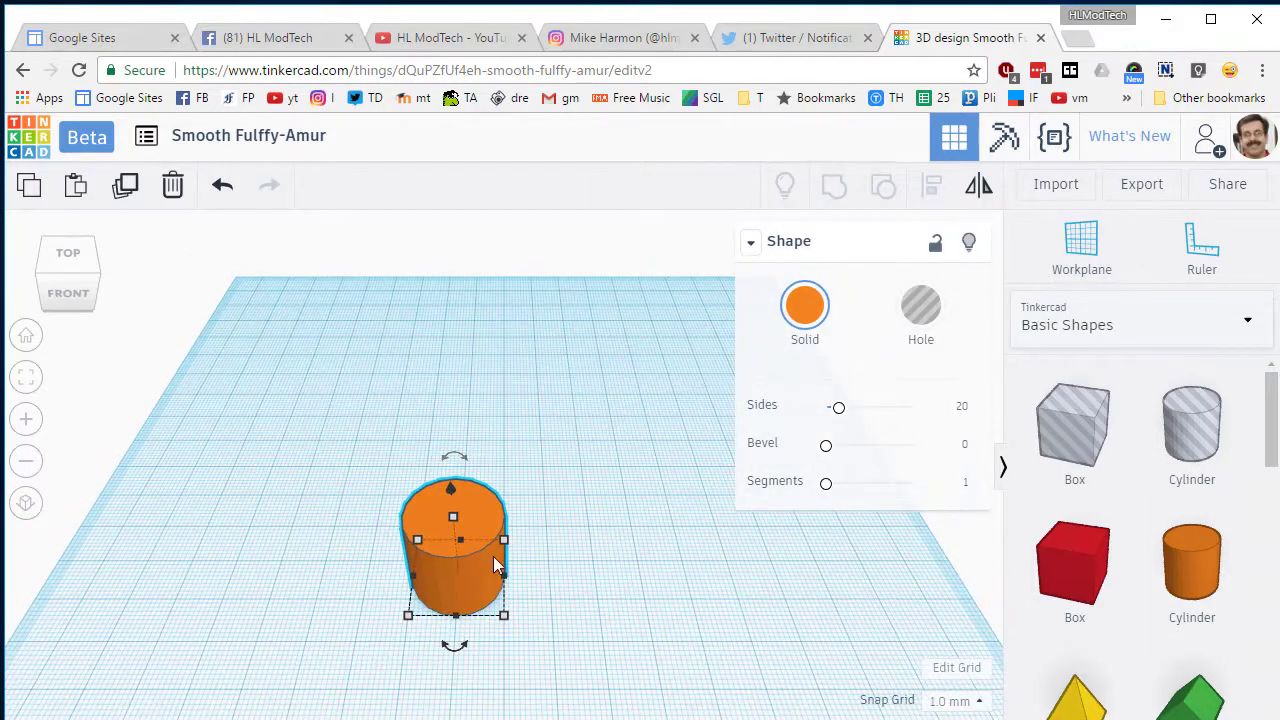
pyautogui.scroll(-3, 351, 600)
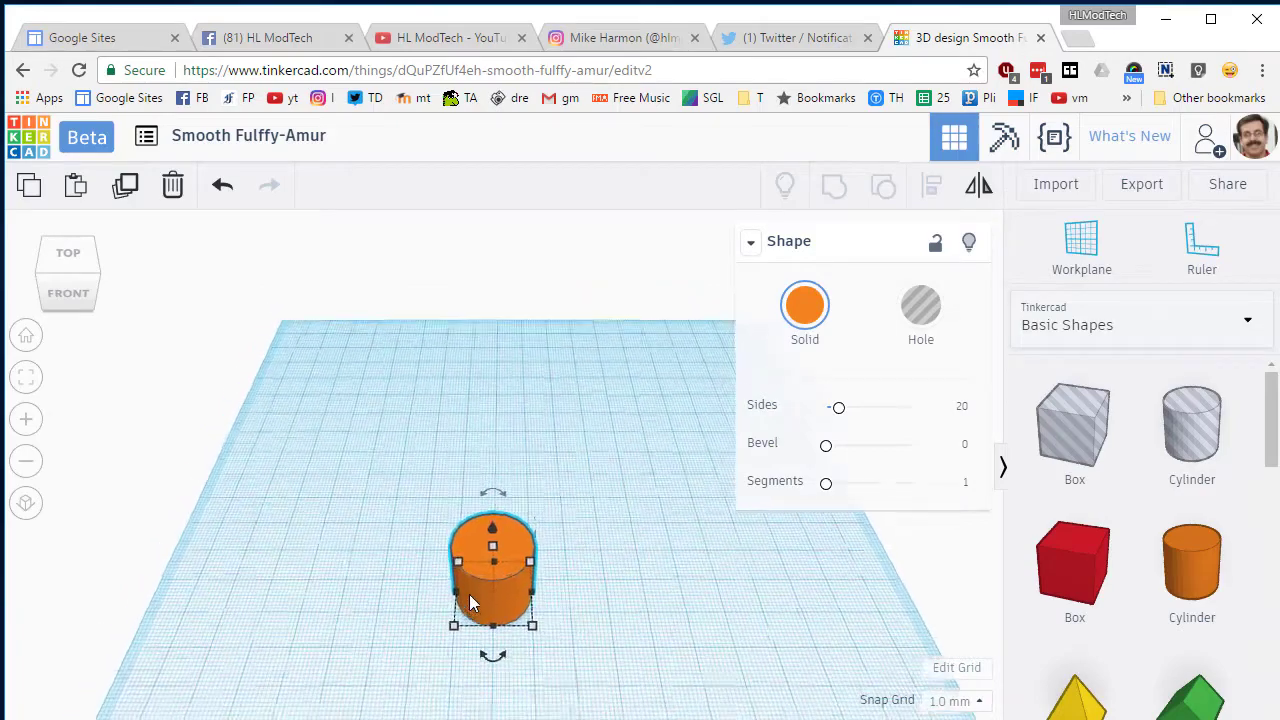
pyautogui.scroll(5, 545, 657)
pyautogui.moveTo(545, 657); pyautogui.dragTo(458, 588, button='right')
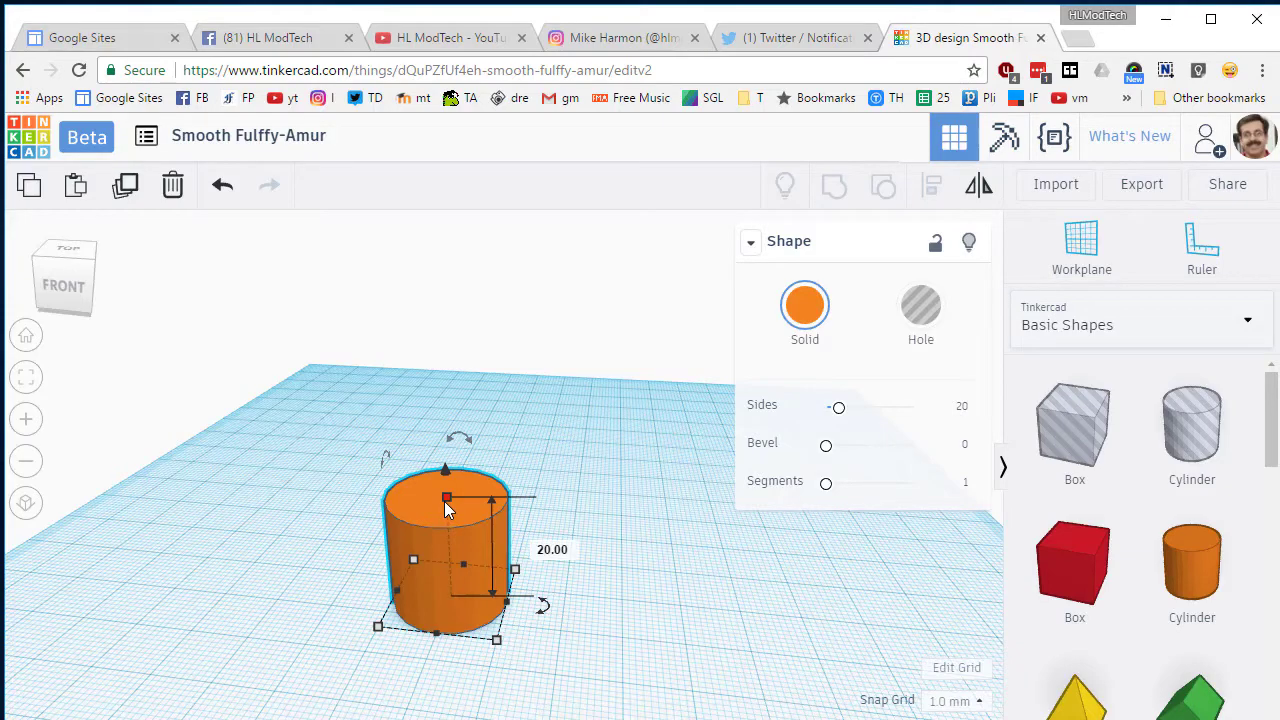
pyautogui.scroll(-2, 452, 526)
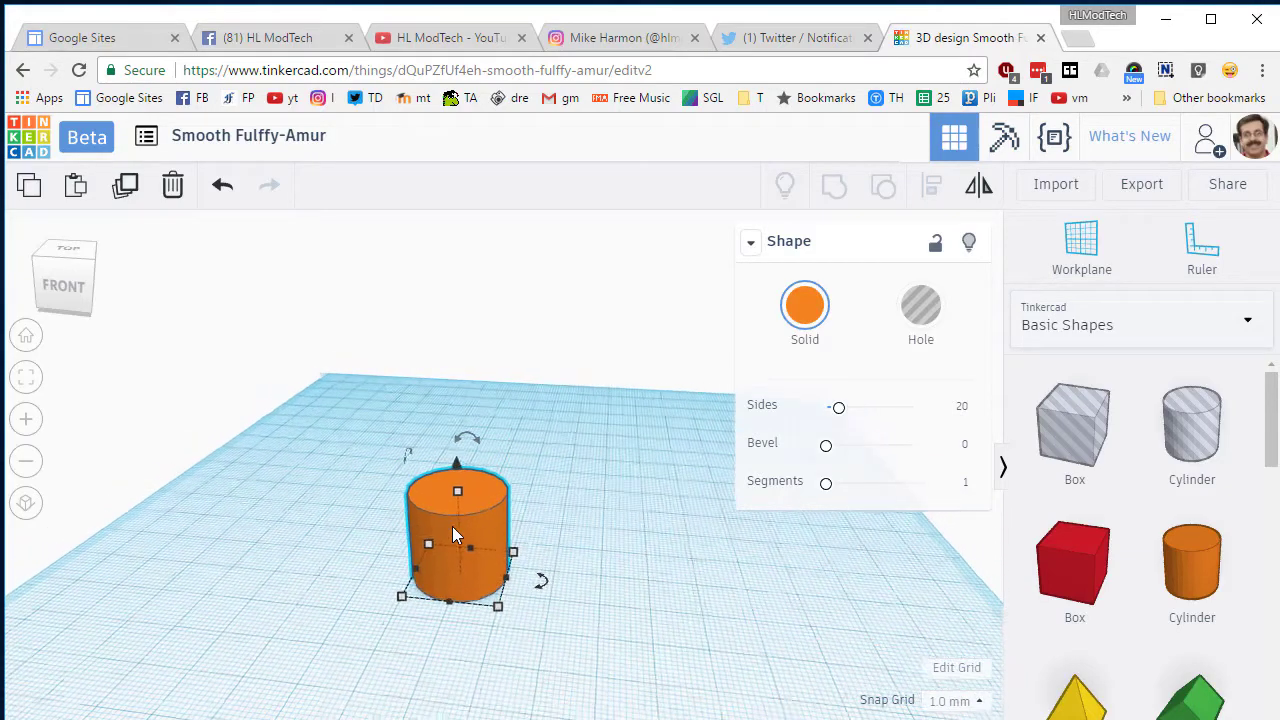
pyautogui.scroll(-2, 452, 526)
pyautogui.scroll(2, 452, 526)
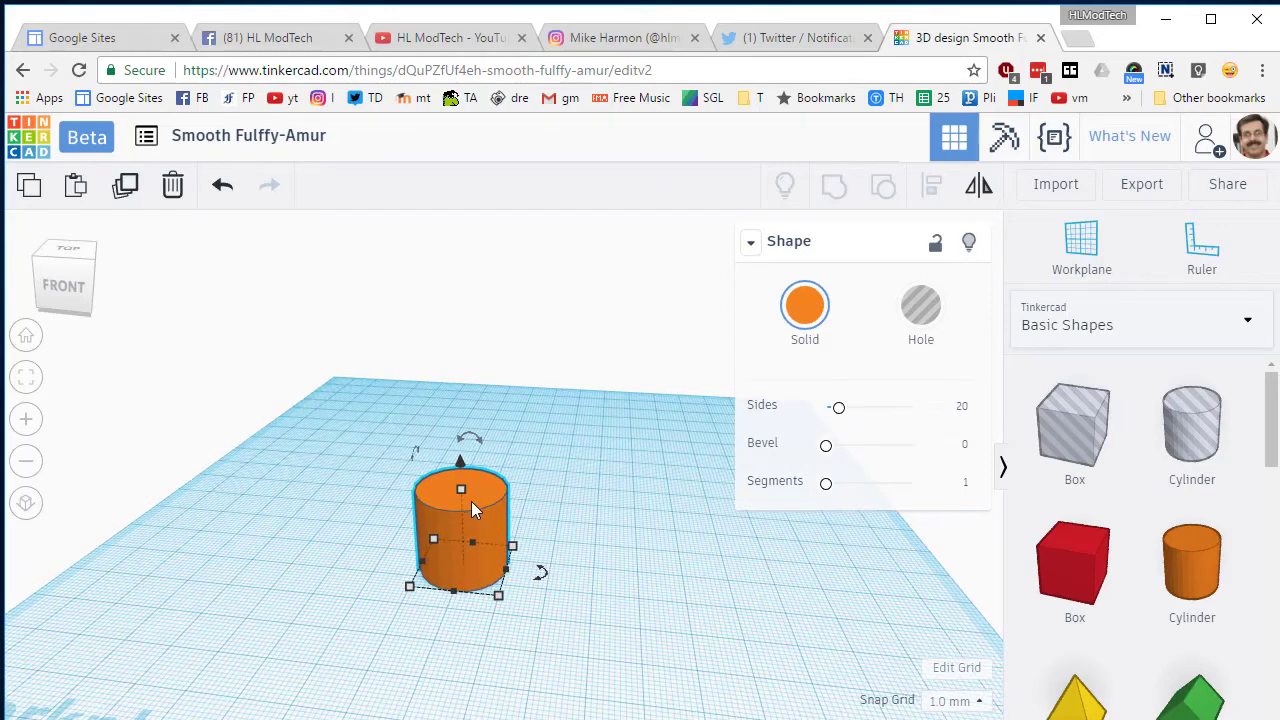
pyautogui.moveTo(474, 521); pyautogui.dragTo(512, 492)
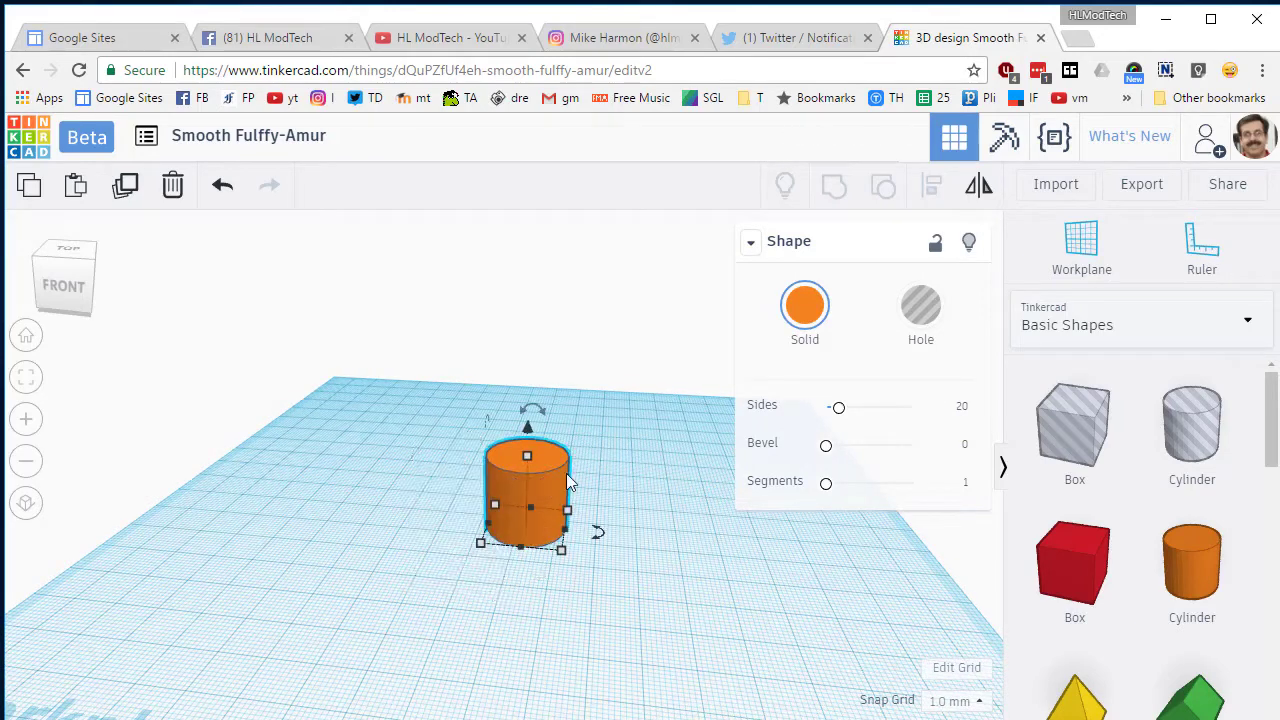
# - Make the cylinder transparent and nudge it slightly into position
pyautogui.click(804, 308)
pyautogui.click(928, 555)
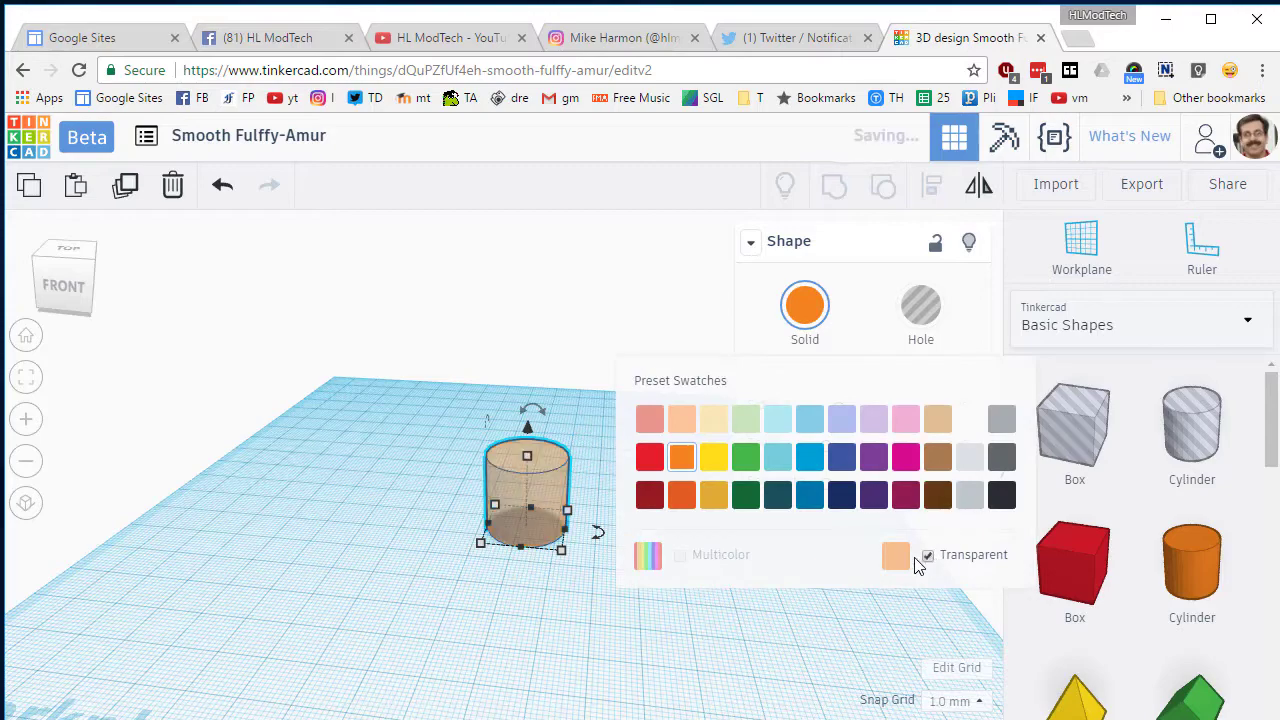
pyautogui.scroll(3, 580, 579)
pyautogui.moveTo(558, 565); pyautogui.dragTo(548, 555)
pyautogui.scroll(5, 500, 575)
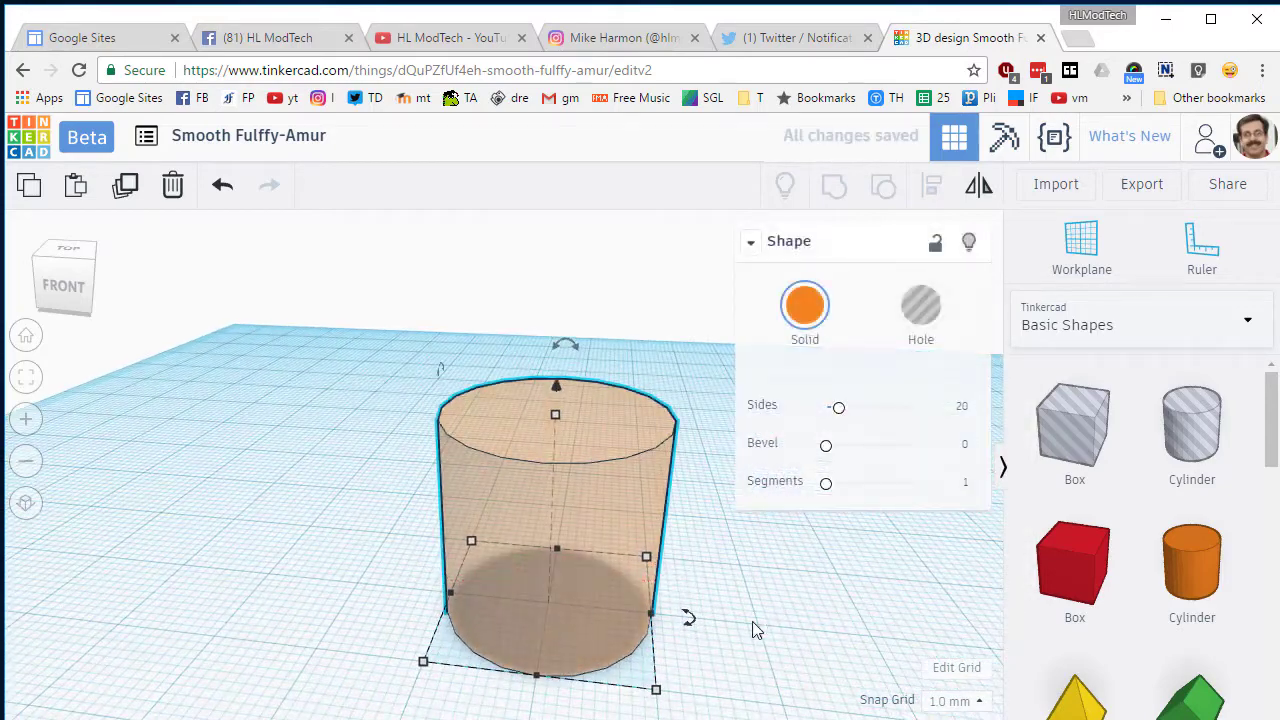
pyautogui.click(755, 630)
pyautogui.scroll(-3, 780, 636)
pyautogui.moveTo(794, 640); pyautogui.dragTo(688, 557, button='right')
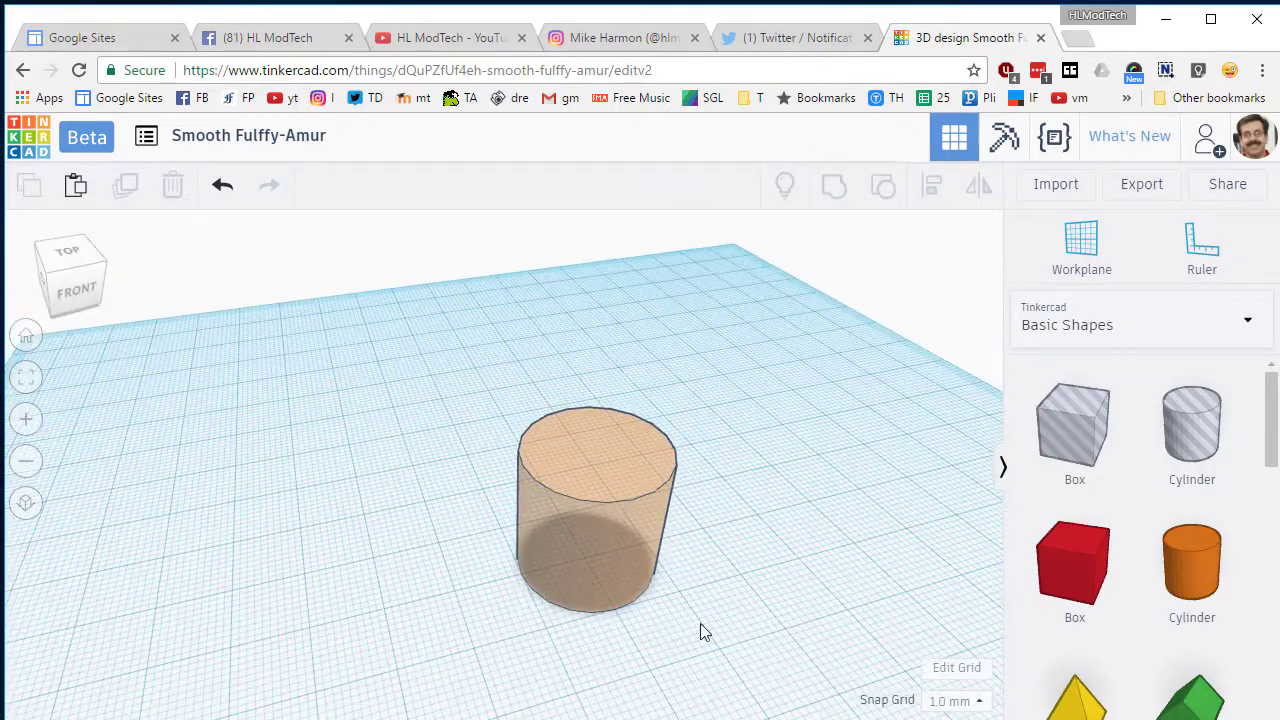
pyautogui.moveTo(700, 627); pyautogui.dragTo(591, 590, button='right')
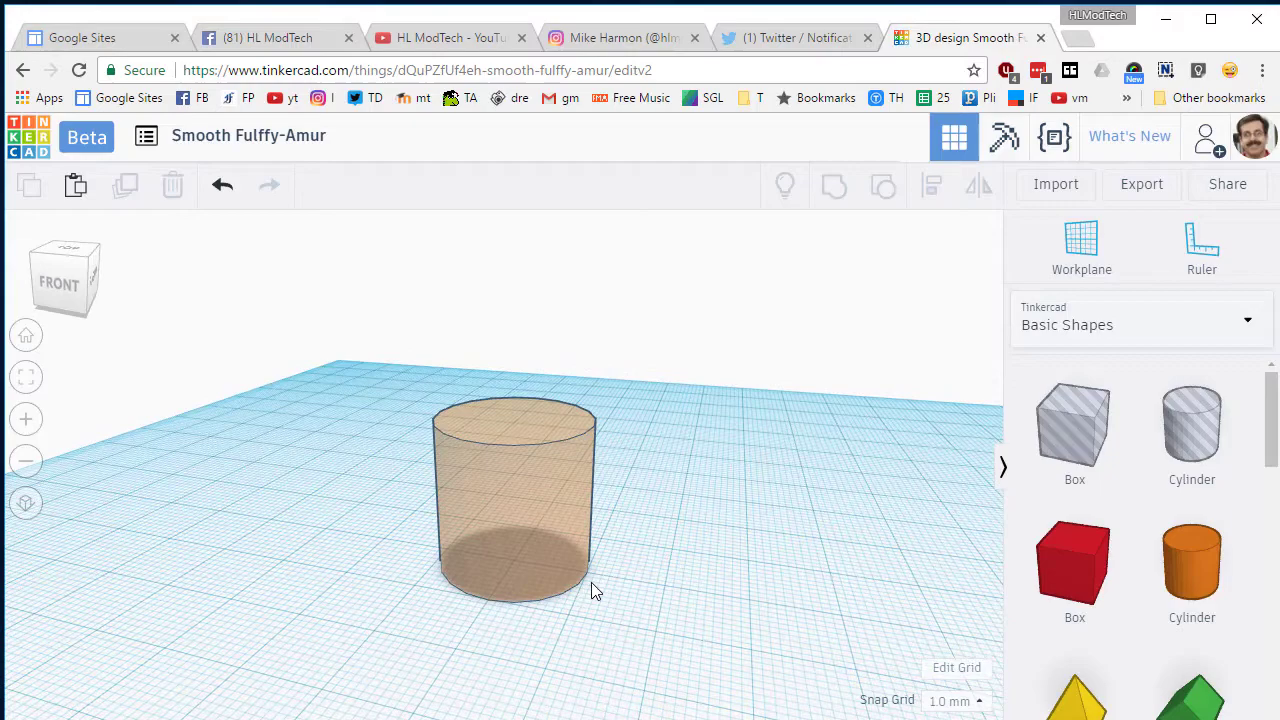
pyautogui.moveTo(649, 626)
pyautogui.mouseDown(button='right')
pyautogui.moveTo(706, 654)
pyautogui.moveTo(649, 626)
pyautogui.mouseUp(button='right')
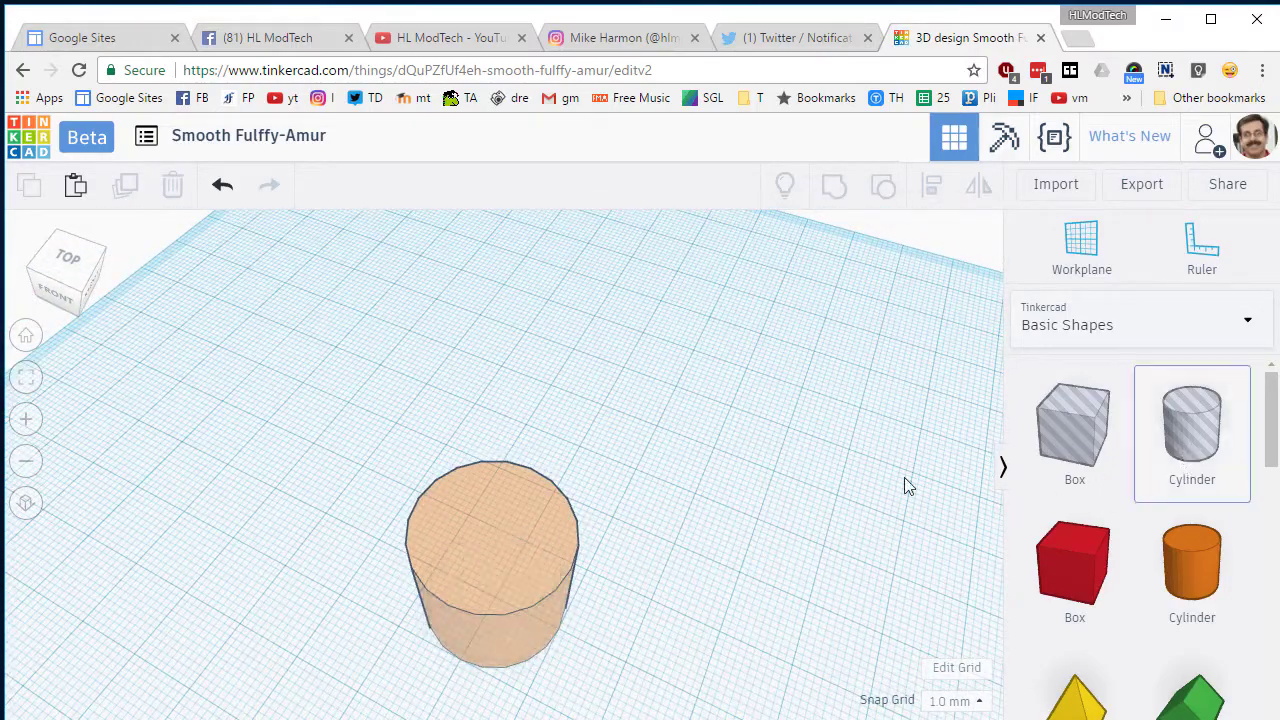
# - Add a hole cylinder and set its width and length to 6.4
pyautogui.click(574, 528)
pyautogui.click(615, 607)
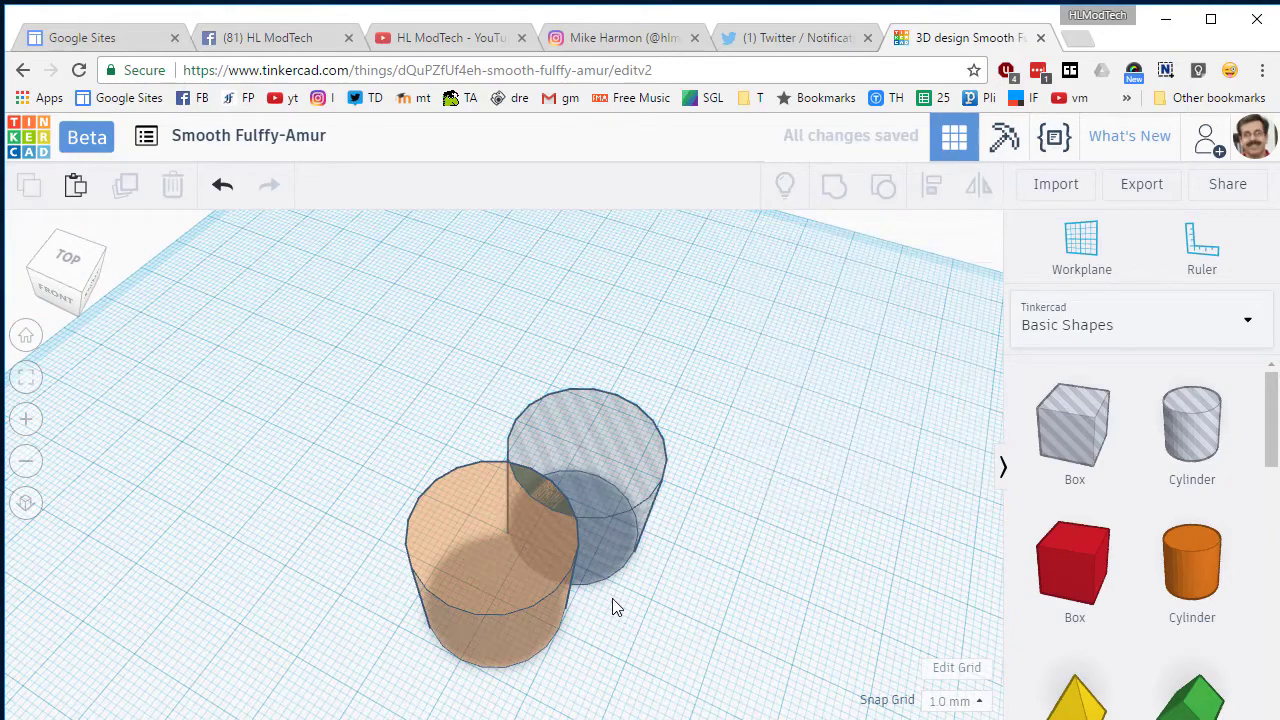
pyautogui.click(612, 602)
pyautogui.click(503, 655)
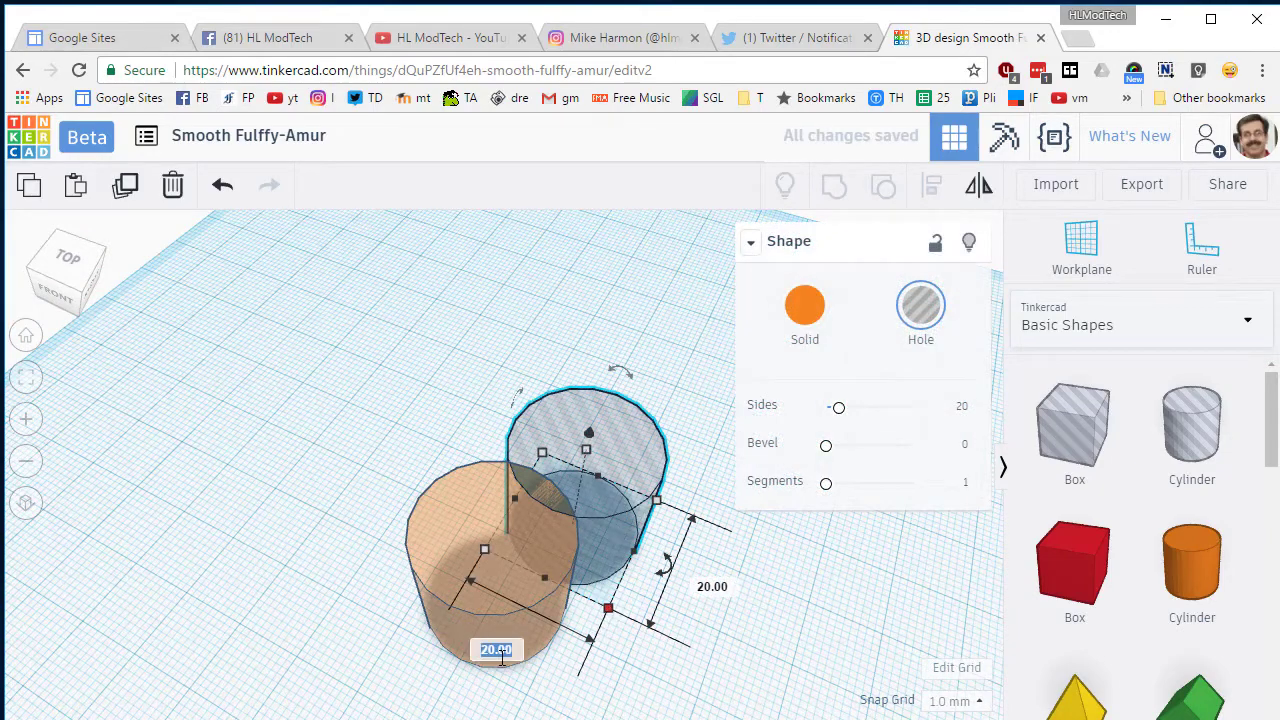
pyautogui.write('6.4')
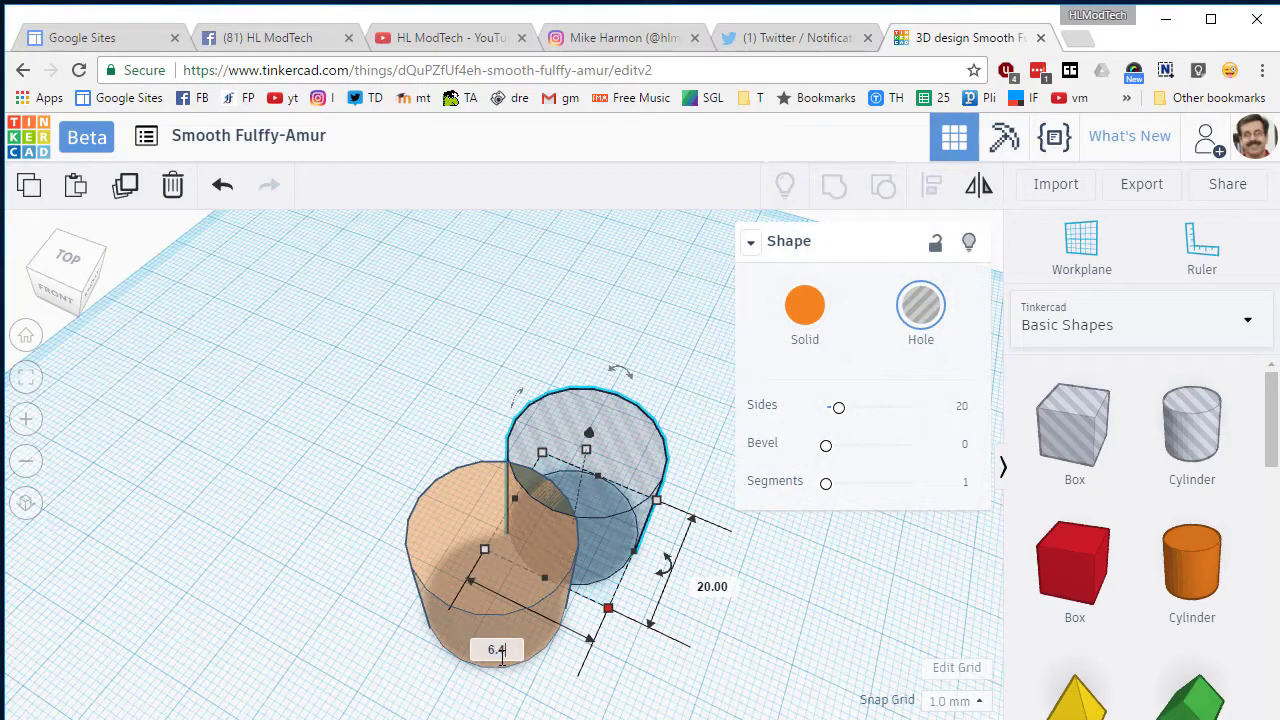
pyautogui.press('Tab')
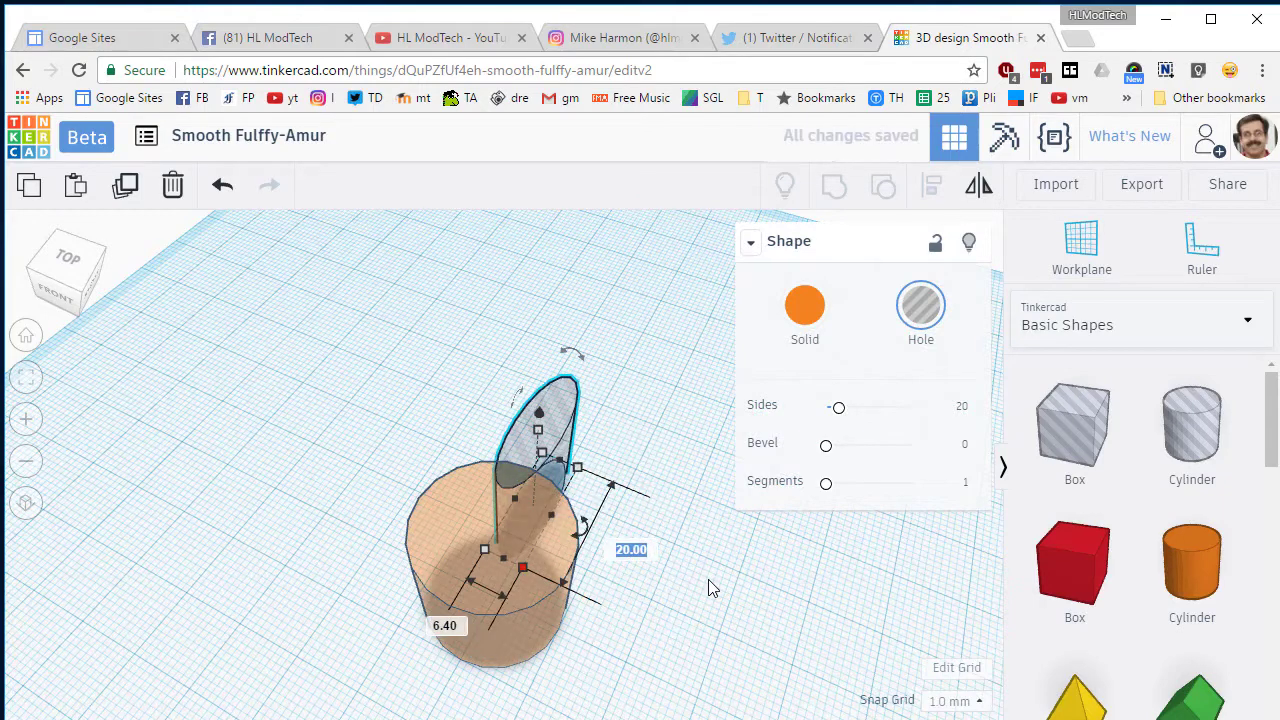
pyautogui.write('6.4')
pyautogui.press('Return')
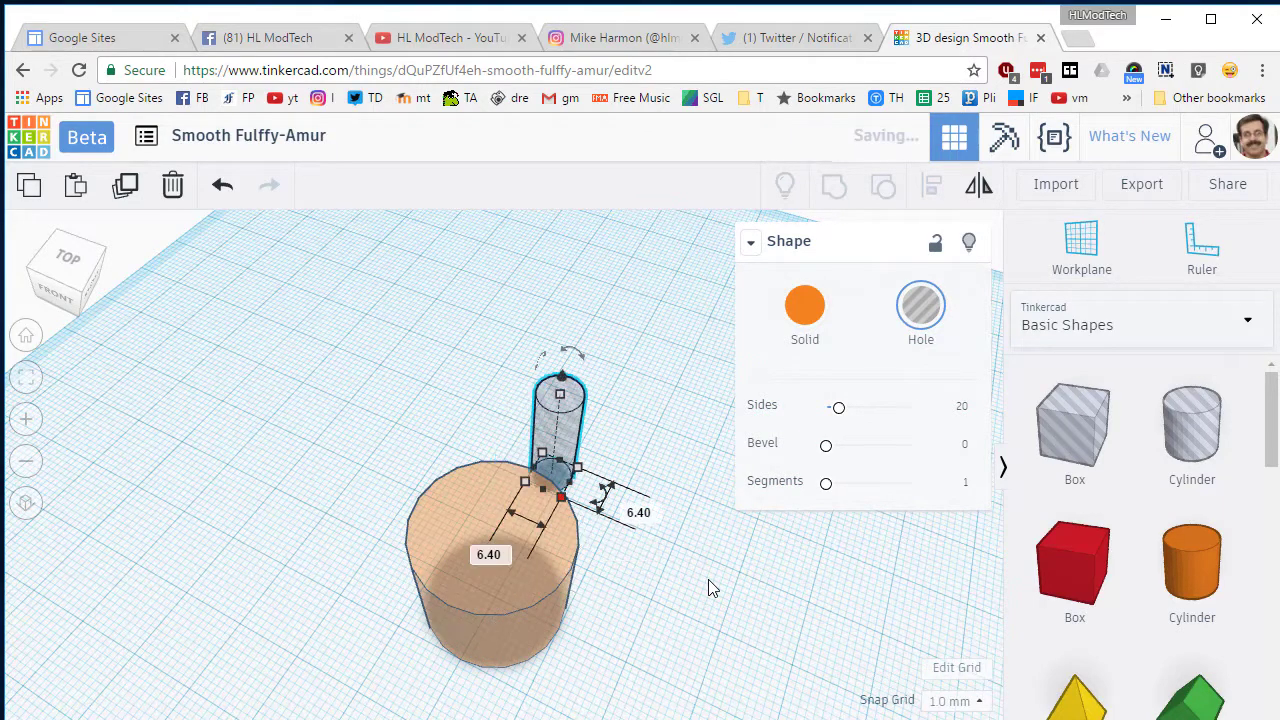
# - Centre the hole in the orange cylinder and group them into one hub
pyautogui.moveTo(560, 435); pyautogui.dragTo(488, 560)
pyautogui.keyDown('shift'); pyautogui.click(430, 560); pyautogui.keyUp('shift')
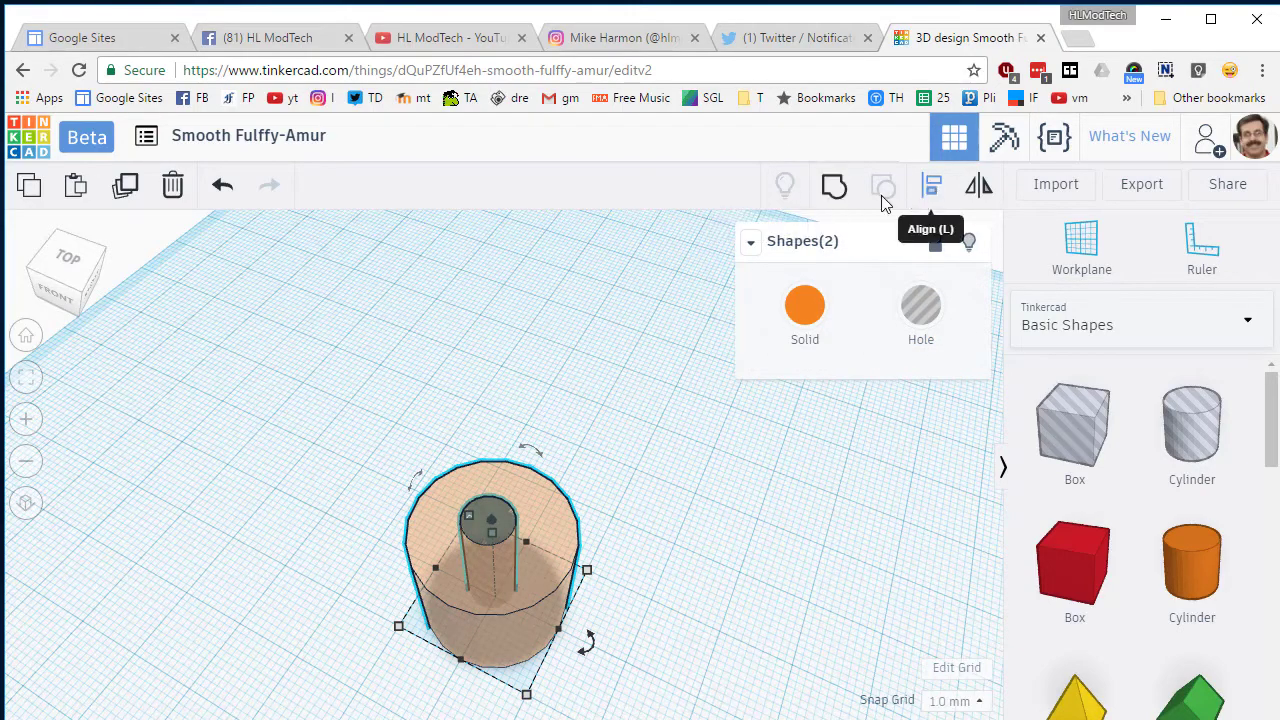
pyautogui.press('f')
pyautogui.click(835, 195)
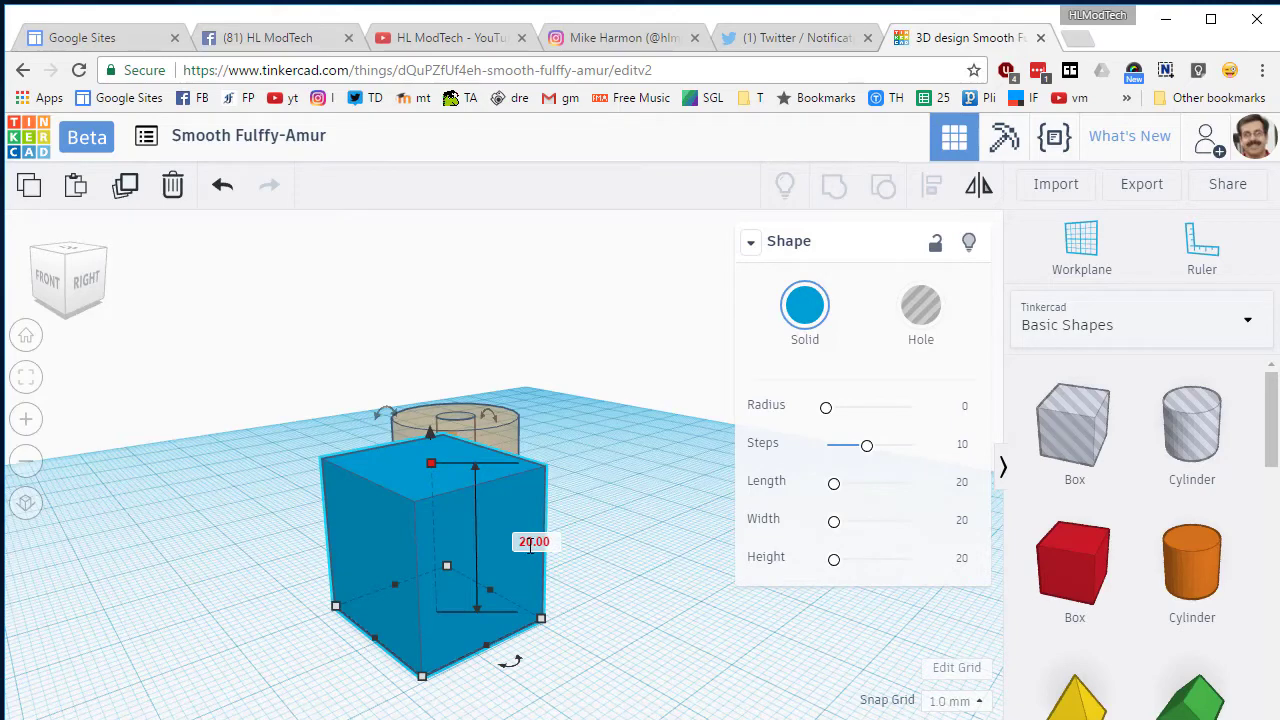
# - Reshape the box into a thin 3 × 26 mm blade beside the hub and select both shapes
pyautogui.click(530, 546)
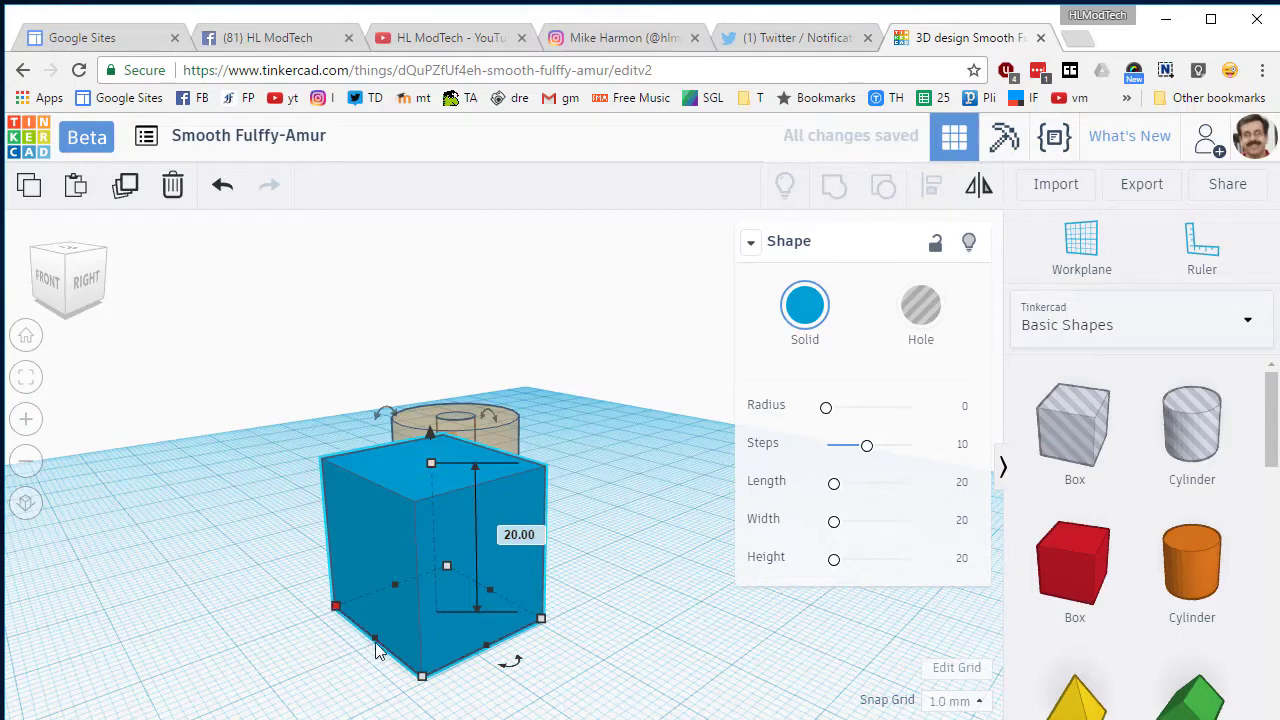
pyautogui.moveTo(375, 642); pyautogui.dragTo(345, 655)
pyautogui.moveTo(439, 660); pyautogui.dragTo(645, 628, button='right')
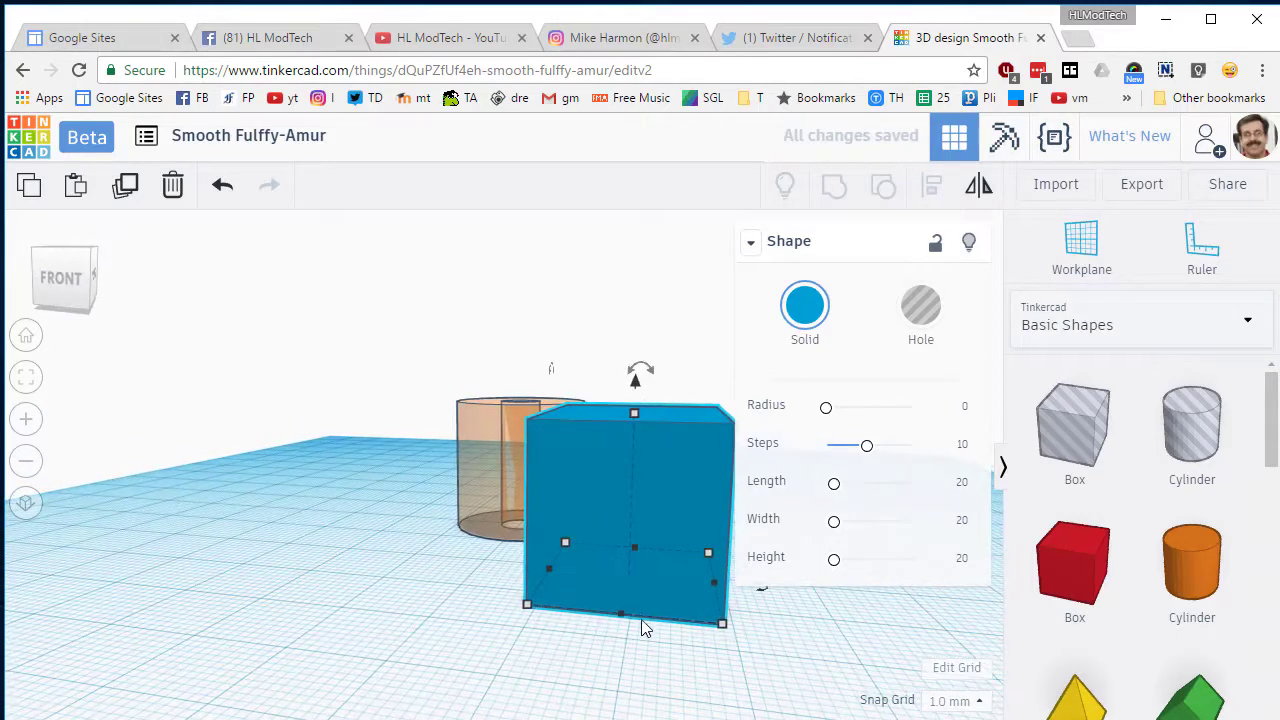
pyautogui.moveTo(714, 582); pyautogui.dragTo(563, 585)
pyautogui.moveTo(619, 586); pyautogui.dragTo(306, 569, button='right')
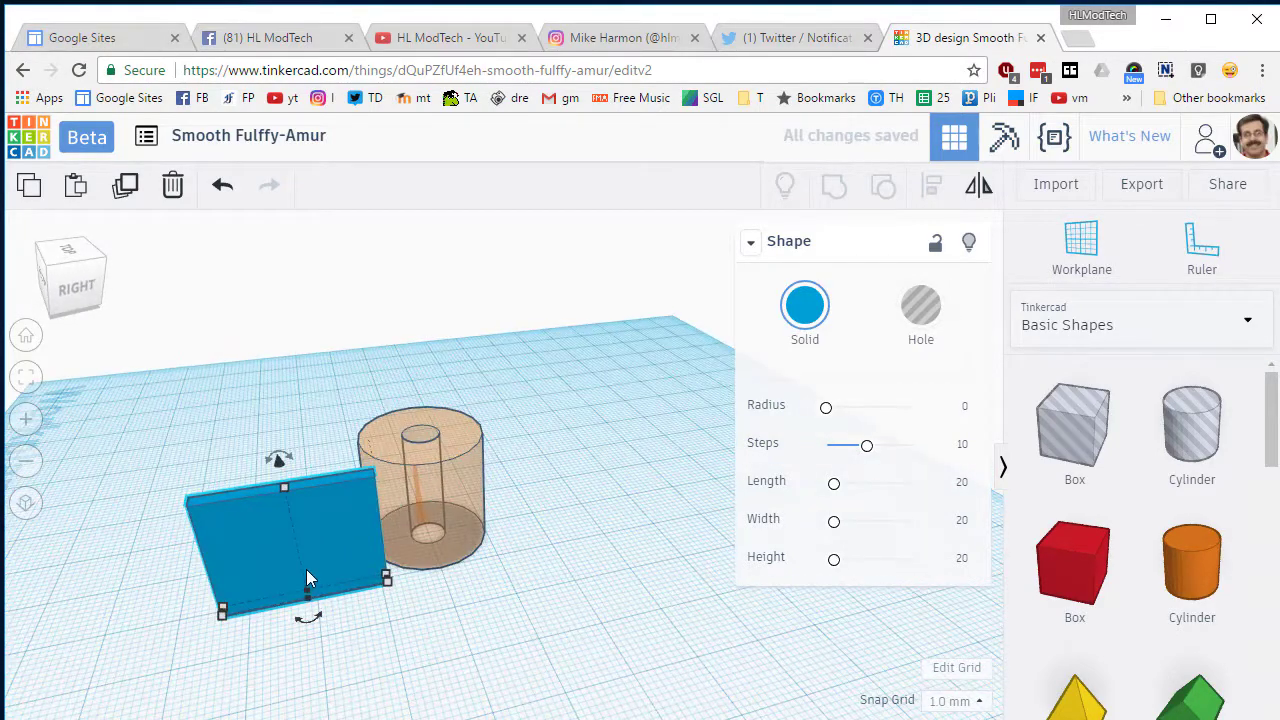
pyautogui.moveTo(306, 569); pyautogui.dragTo(301, 544)
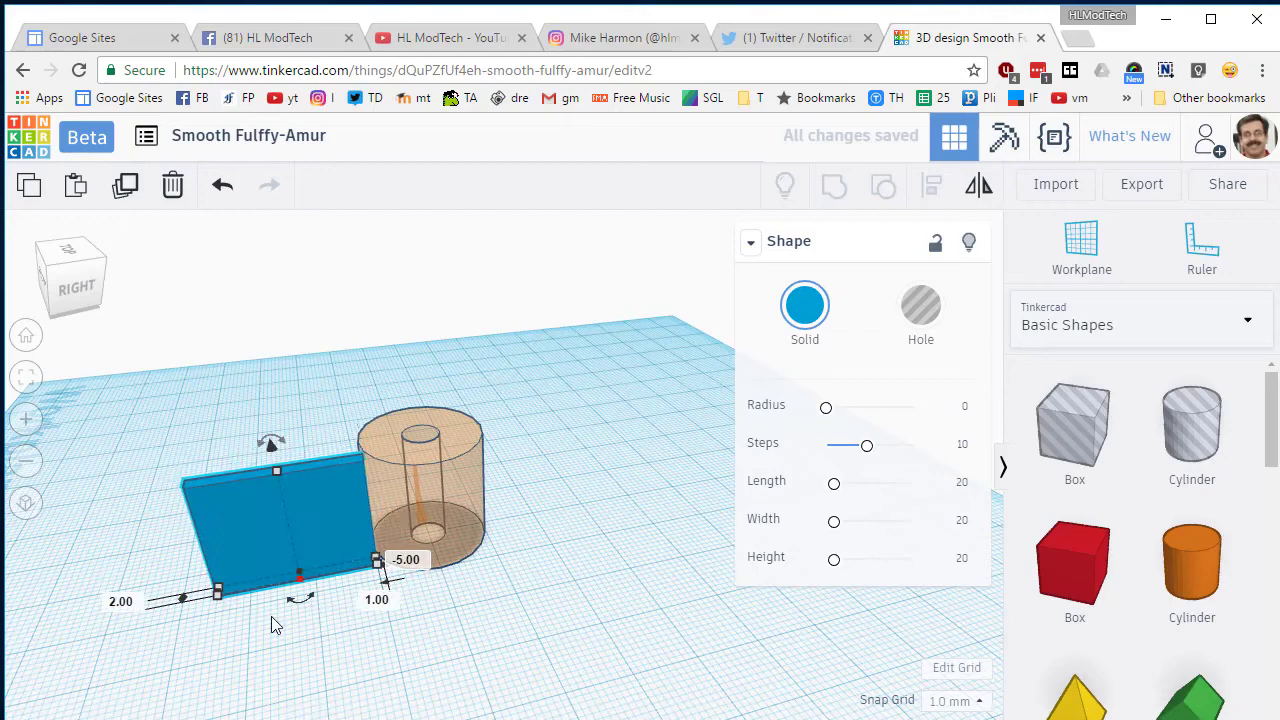
pyautogui.moveTo(272, 620); pyautogui.dragTo(434, 563, button='right')
pyautogui.moveTo(410, 460); pyautogui.dragTo(577, 642)
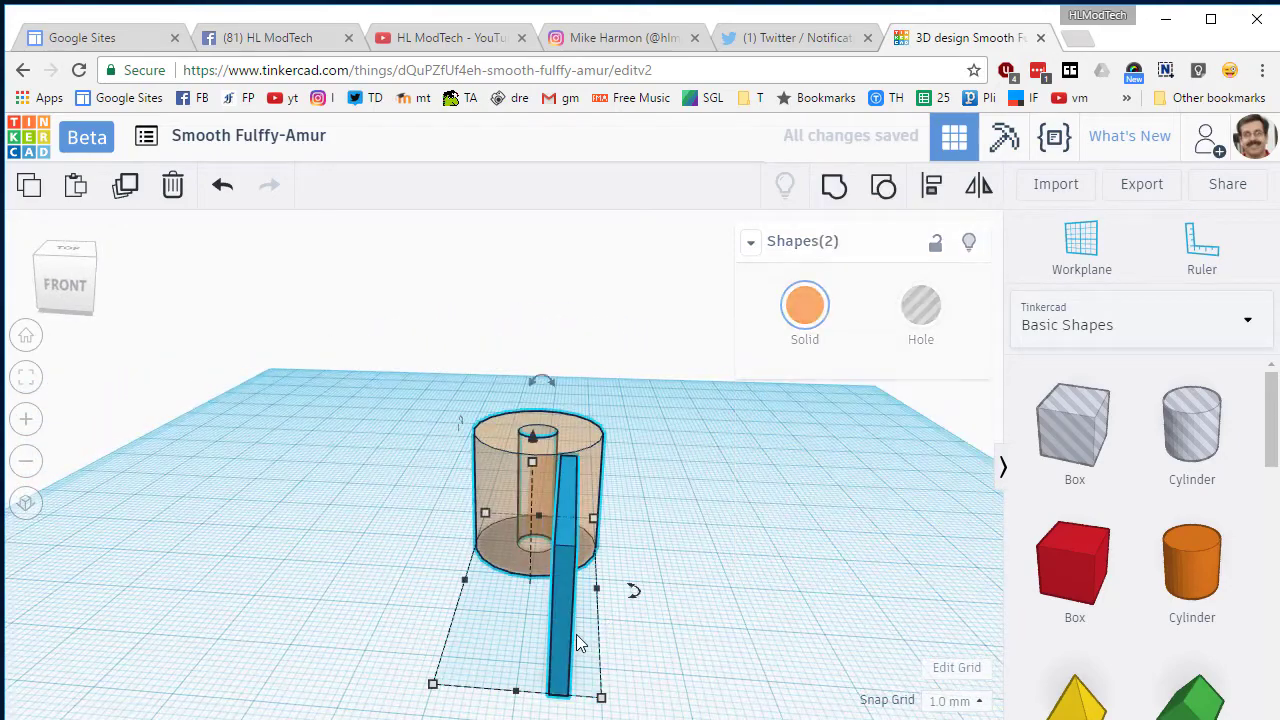
# - Centre-align the blade to the hub with Align and check it from above
pyautogui.click(931, 186)
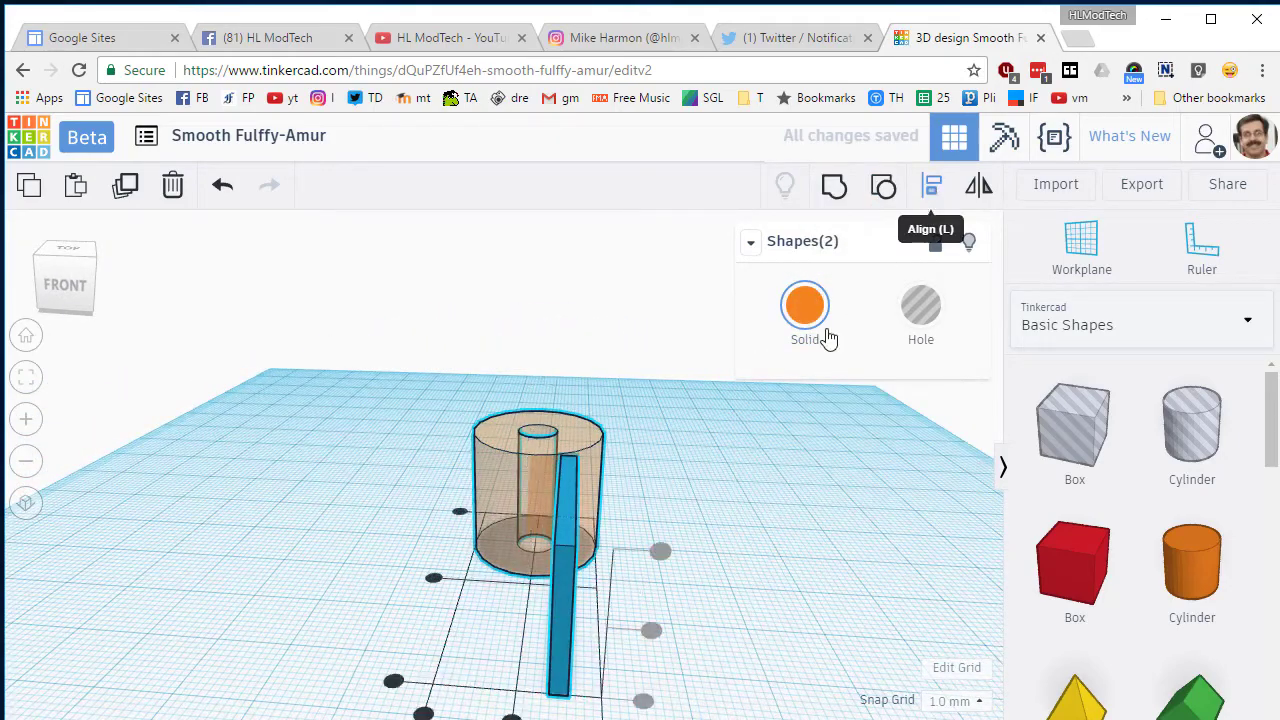
pyautogui.click(511, 716)
pyautogui.moveTo(591, 677); pyautogui.dragTo(395, 582, button='right')
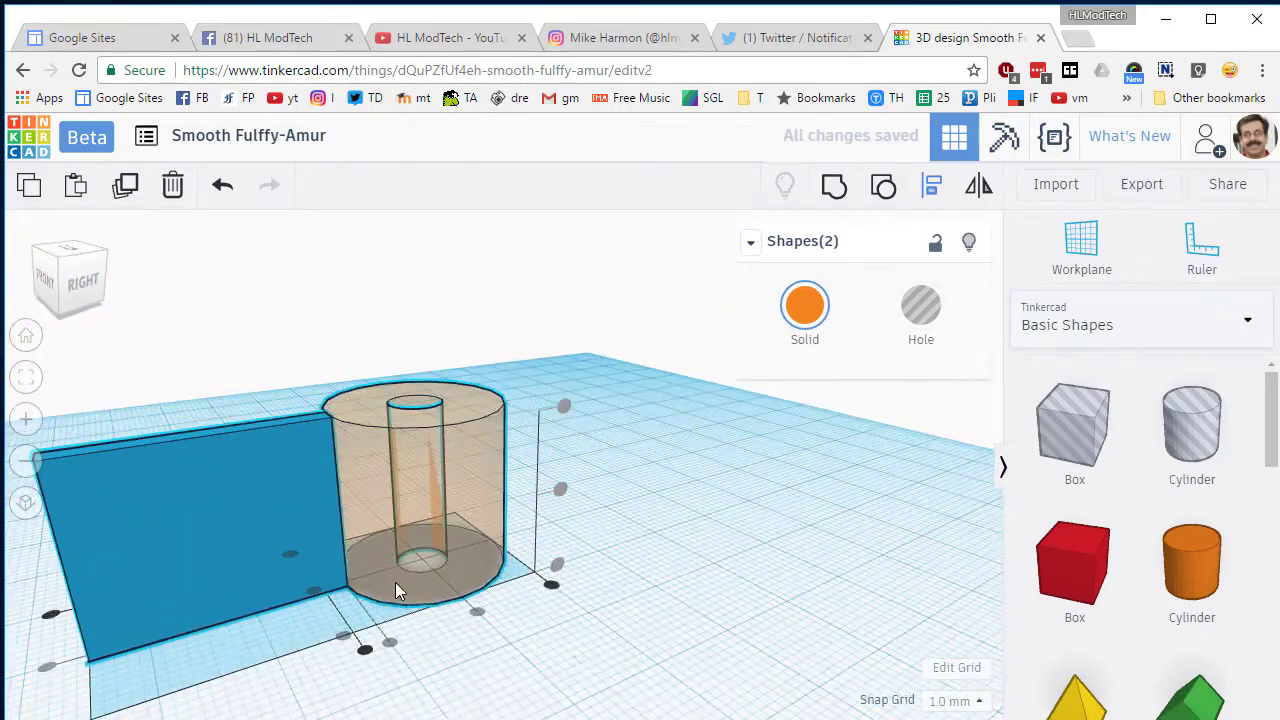
pyautogui.scroll(-3, 327, 595)
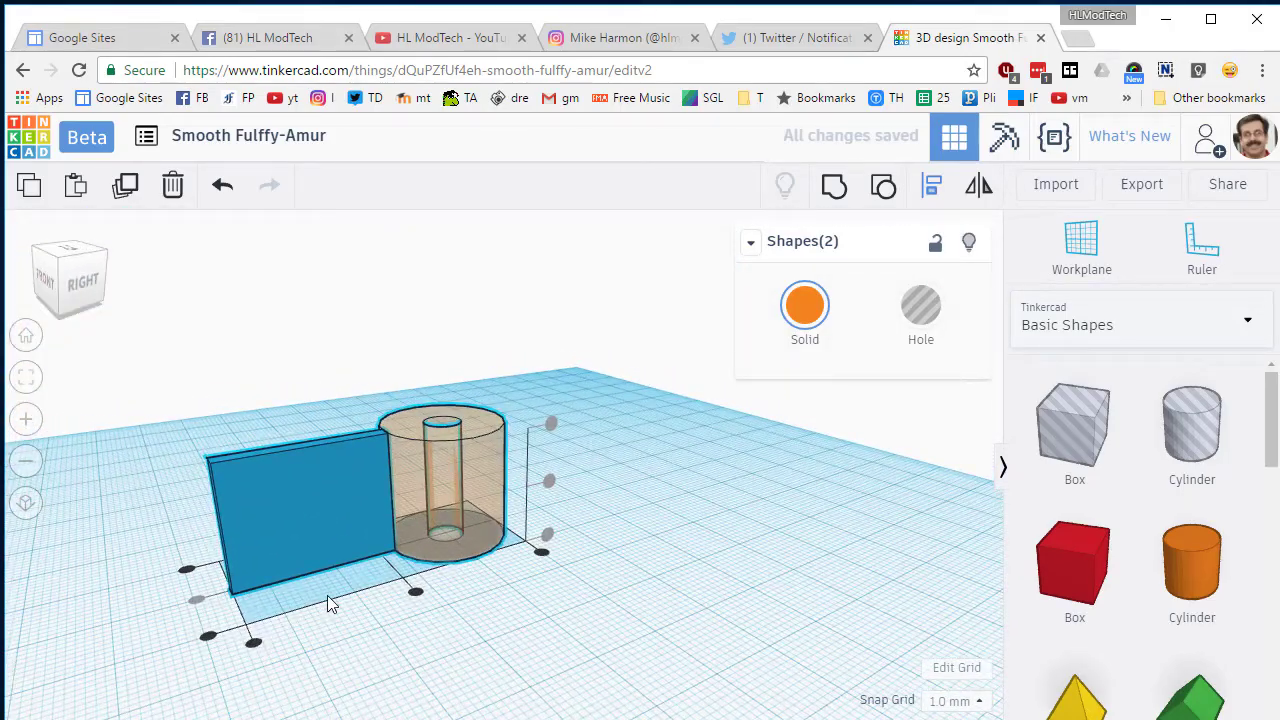
pyautogui.moveTo(327, 595)
pyautogui.mouseDown(button='right')
pyautogui.moveTo(629, 629)
pyautogui.moveTo(302, 592)
pyautogui.mouseUp(button='right')
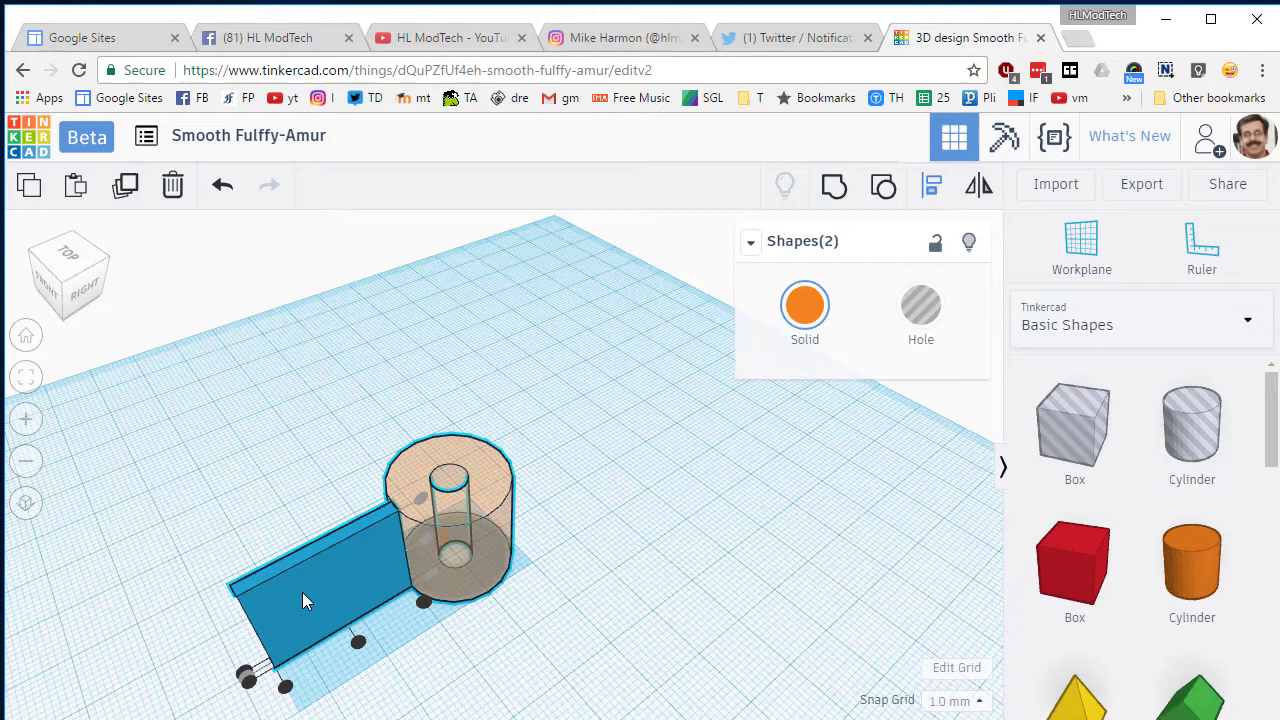
# - Move the copied blade through the hub to the opposite side and select both blades
pyautogui.click(360, 691)
pyautogui.click(334, 612)
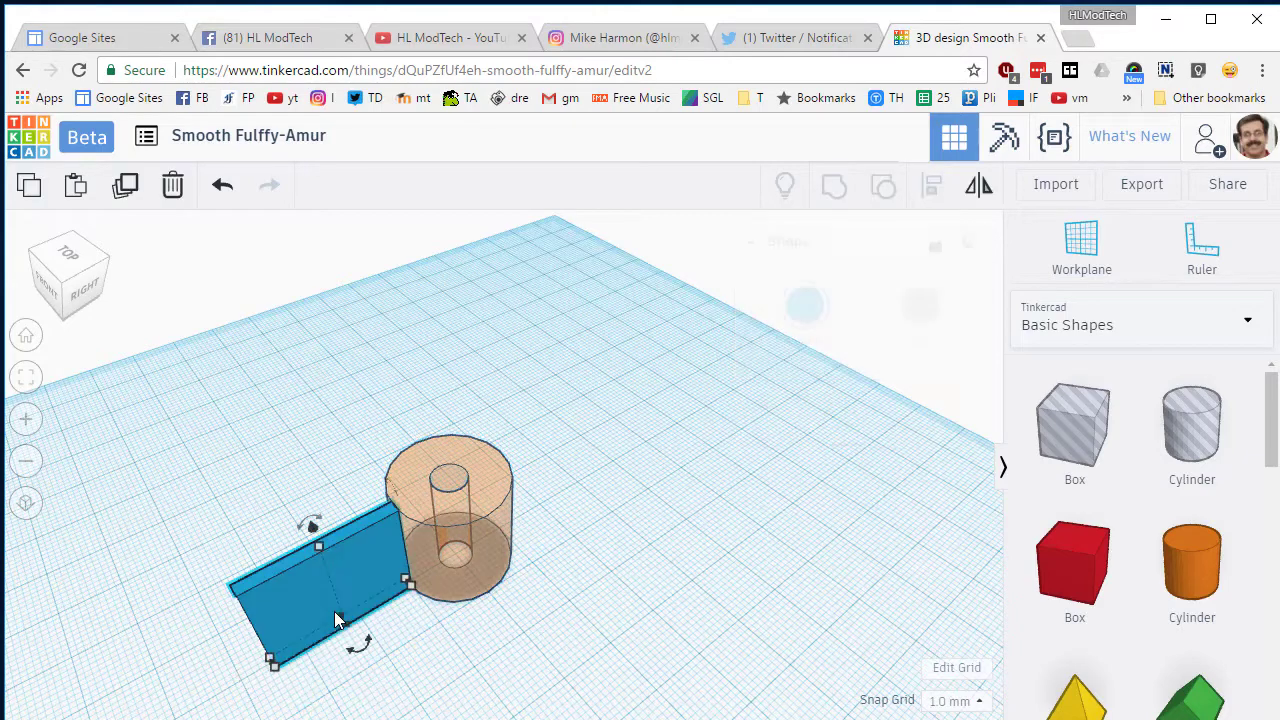
pyautogui.moveTo(334, 611); pyautogui.dragTo(335, 613)
pyautogui.press('Right')
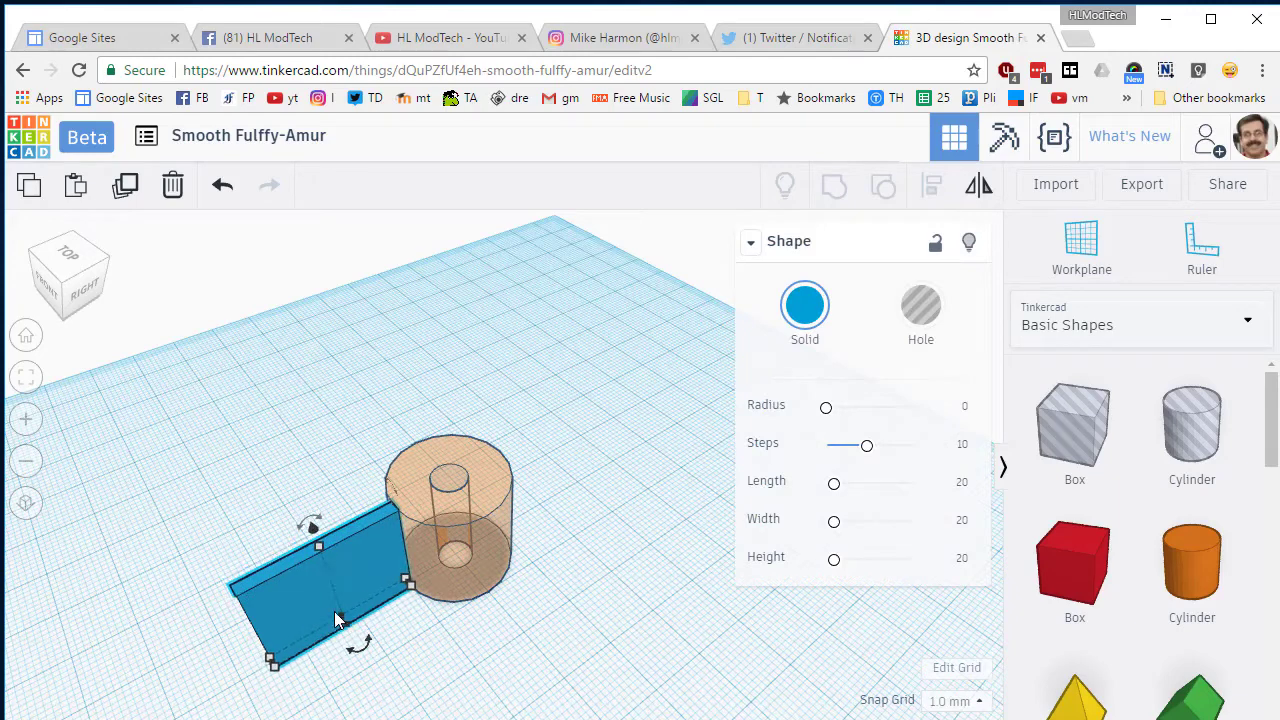
pyautogui.press('Left')
pyautogui.press('Right')
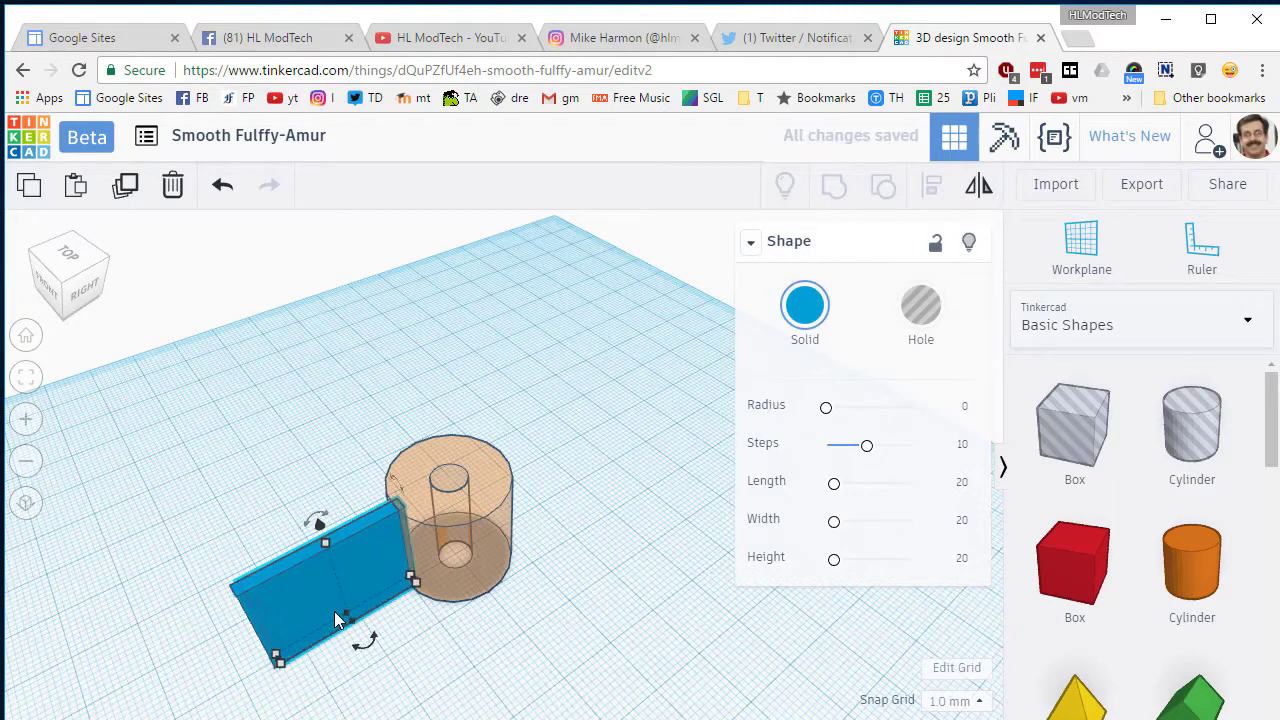
pyautogui.press('Up')
pyautogui.press('Up')
pyautogui.press('Up')
pyautogui.press('Up')
pyautogui.press('Up')
pyautogui.press('Up')
pyautogui.press('Up')
pyautogui.press('Up')
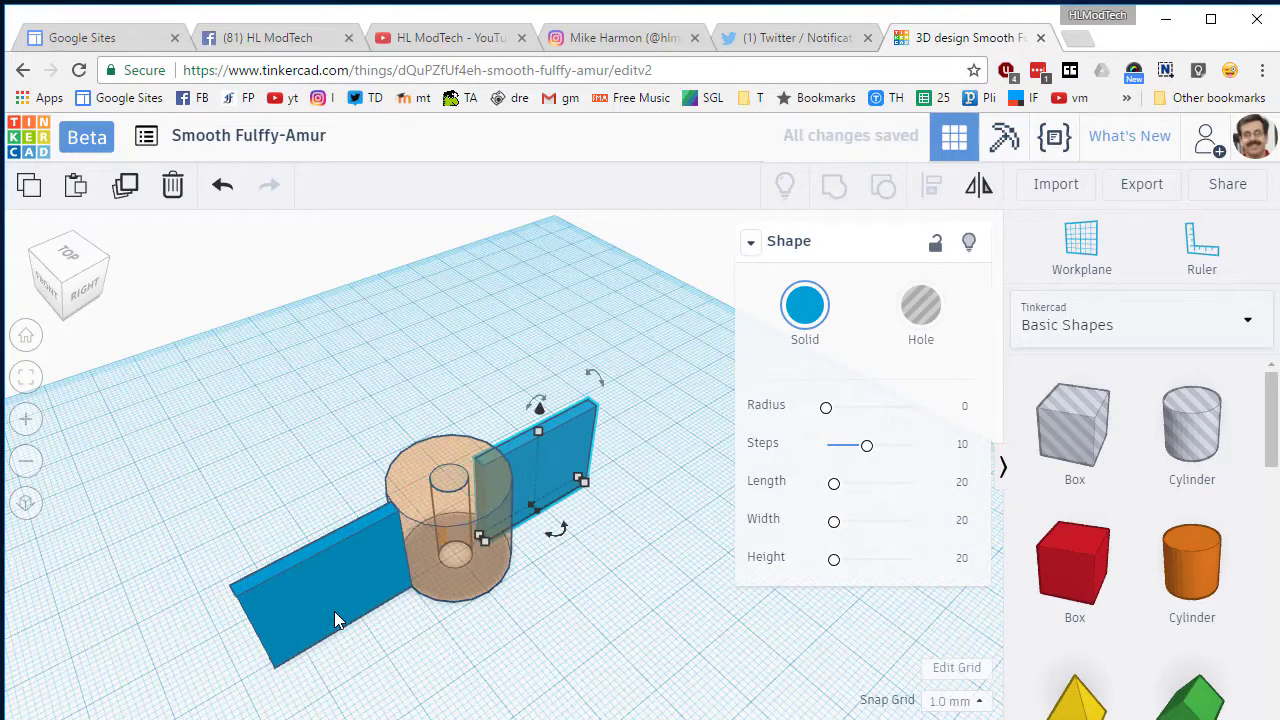
pyautogui.press('Up')
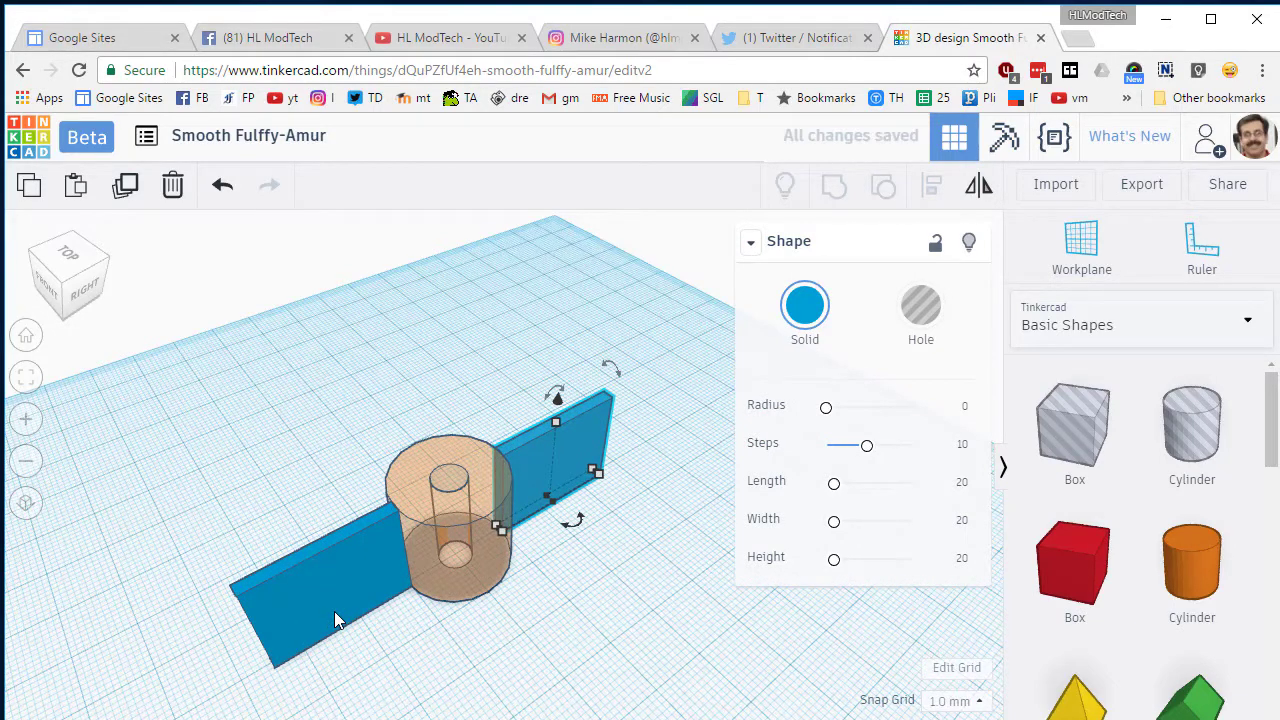
pyautogui.keyDown('shift'); pyautogui.click(281, 593); pyautogui.keyUp('shift')
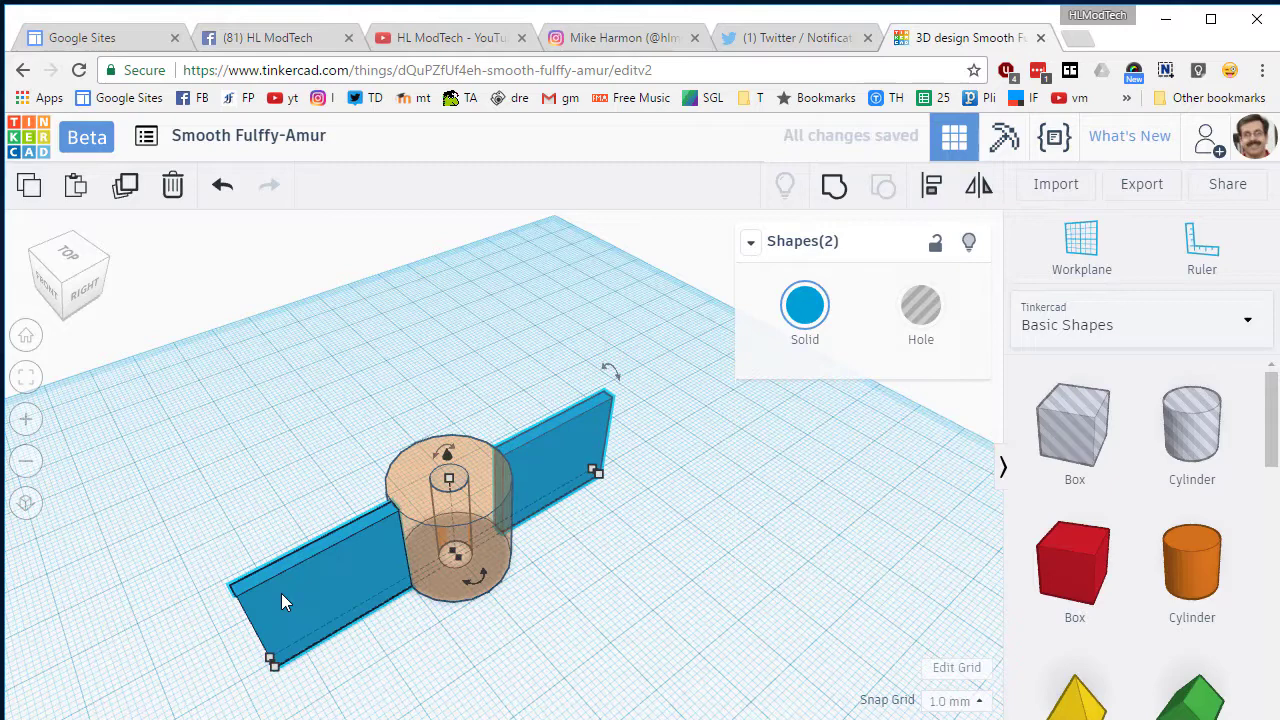
# - Duplicate the paddle pair, rotate the copy -90°, and shift it across the hub
pyautogui.hotkey('ctrl', 'd')
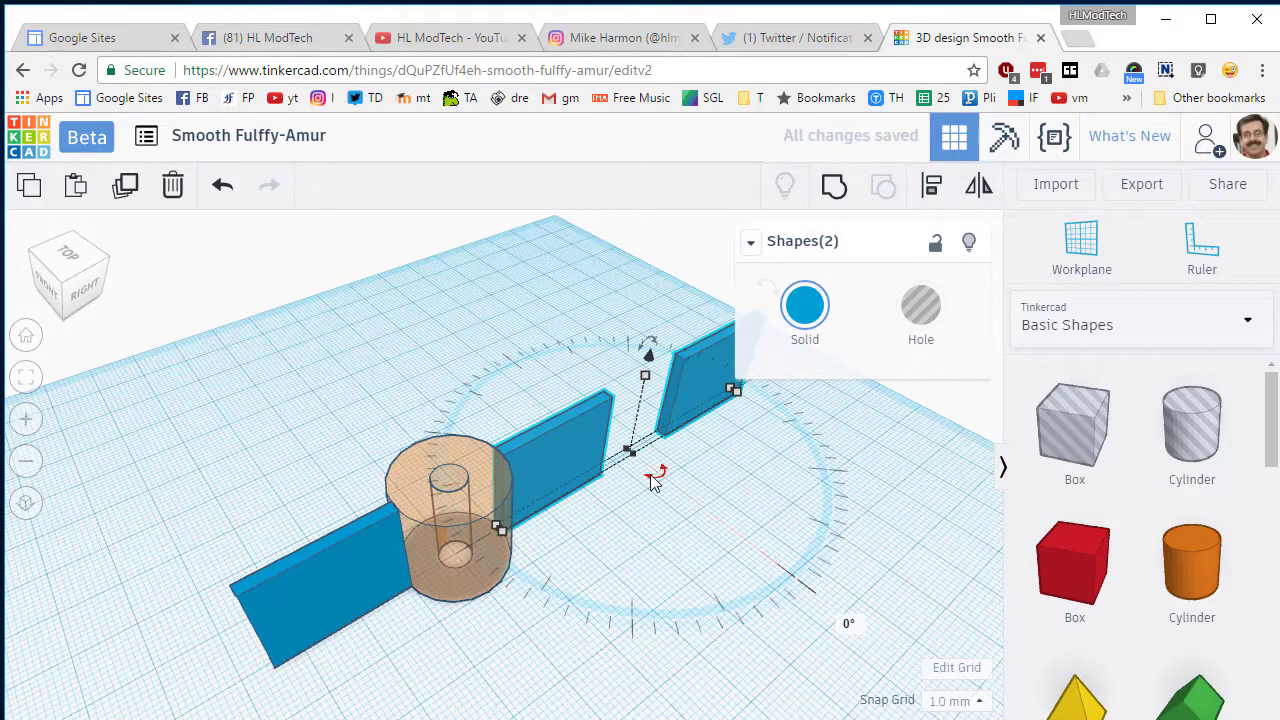
pyautogui.moveTo(652, 474); pyautogui.dragTo(598, 528)
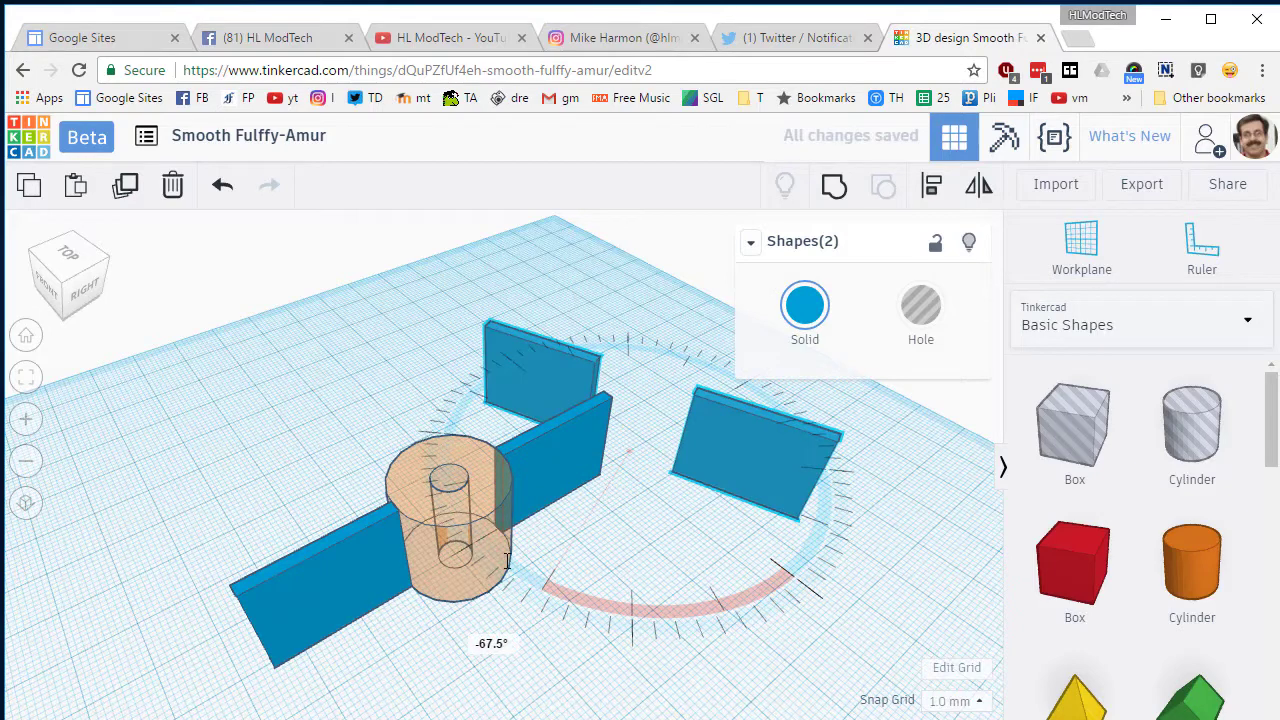
pyautogui.moveTo(507, 562); pyautogui.dragTo(485, 552)
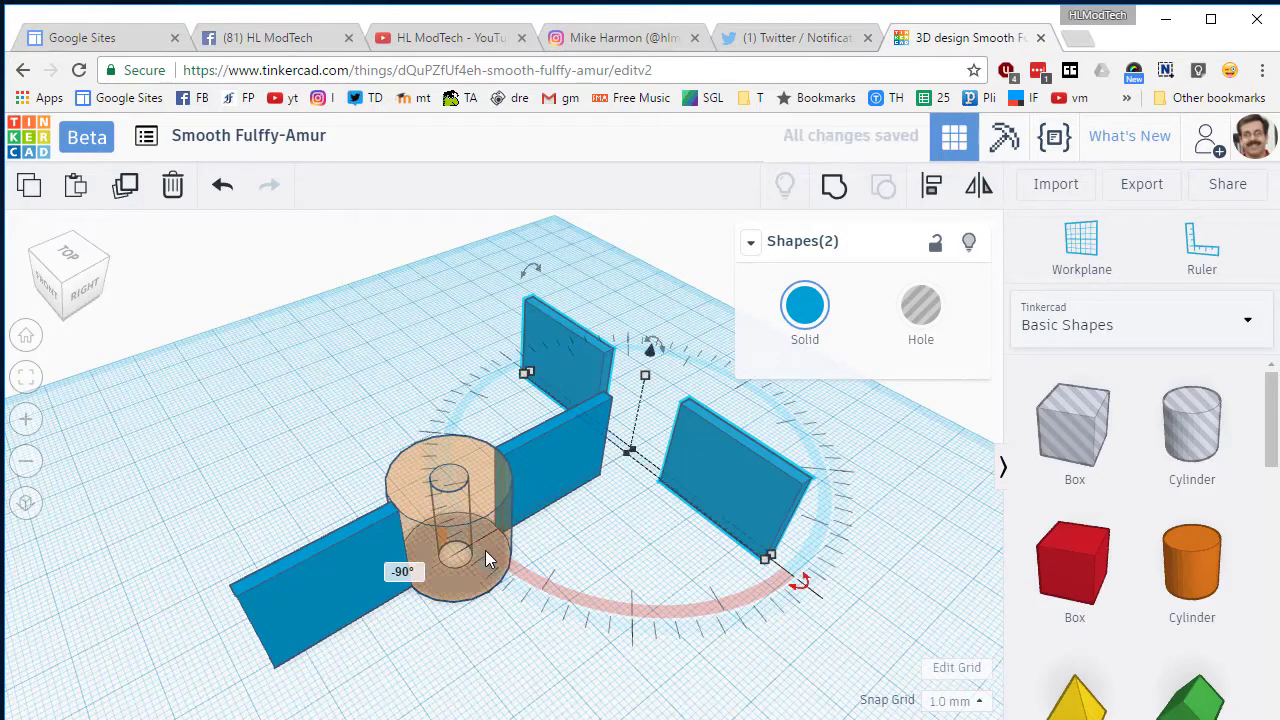
pyautogui.press('Left')
pyautogui.press('Left')
pyautogui.press('Left')
pyautogui.press('Left')
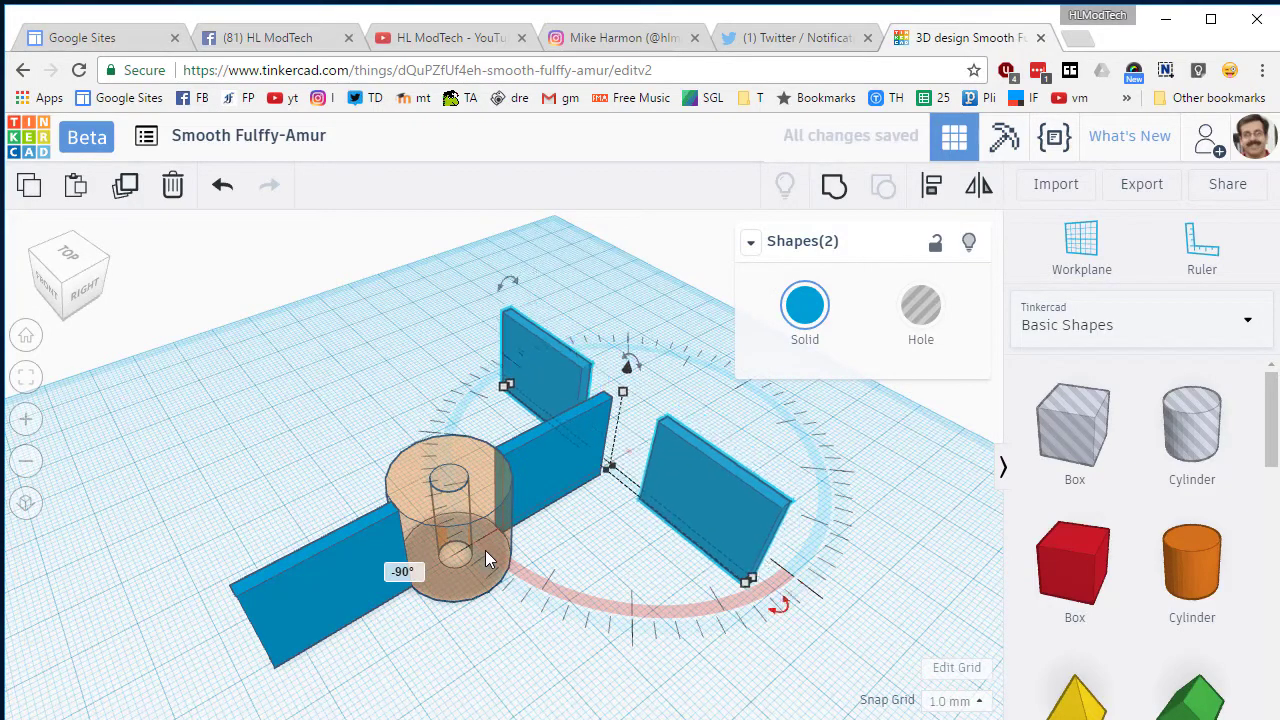
pyautogui.press('Left')
pyautogui.press('Left')
pyautogui.press('Left')
pyautogui.press('Left')
pyautogui.press('Left')
pyautogui.press('Left')
pyautogui.press('Left')
pyautogui.press('Left')
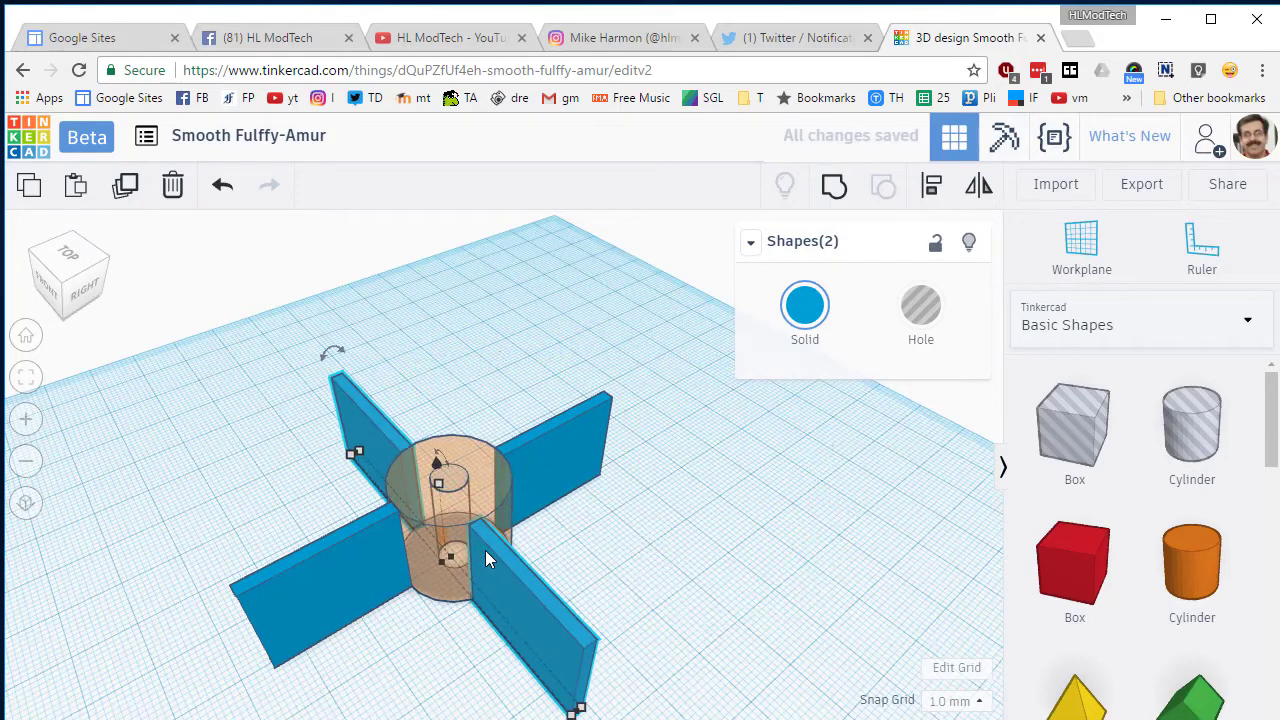
pyautogui.press('Right')
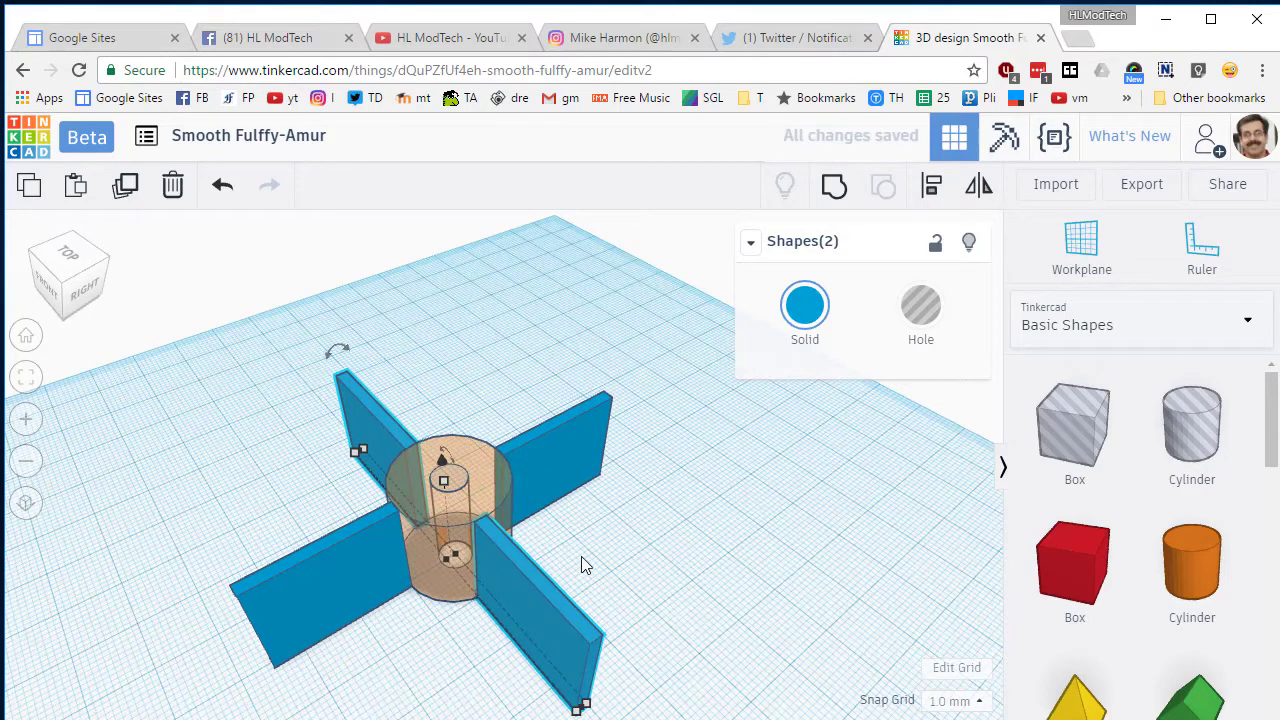
# - Centre the new paddle pair on the hub with Align
pyautogui.click(586, 566)
pyautogui.click(378, 420)
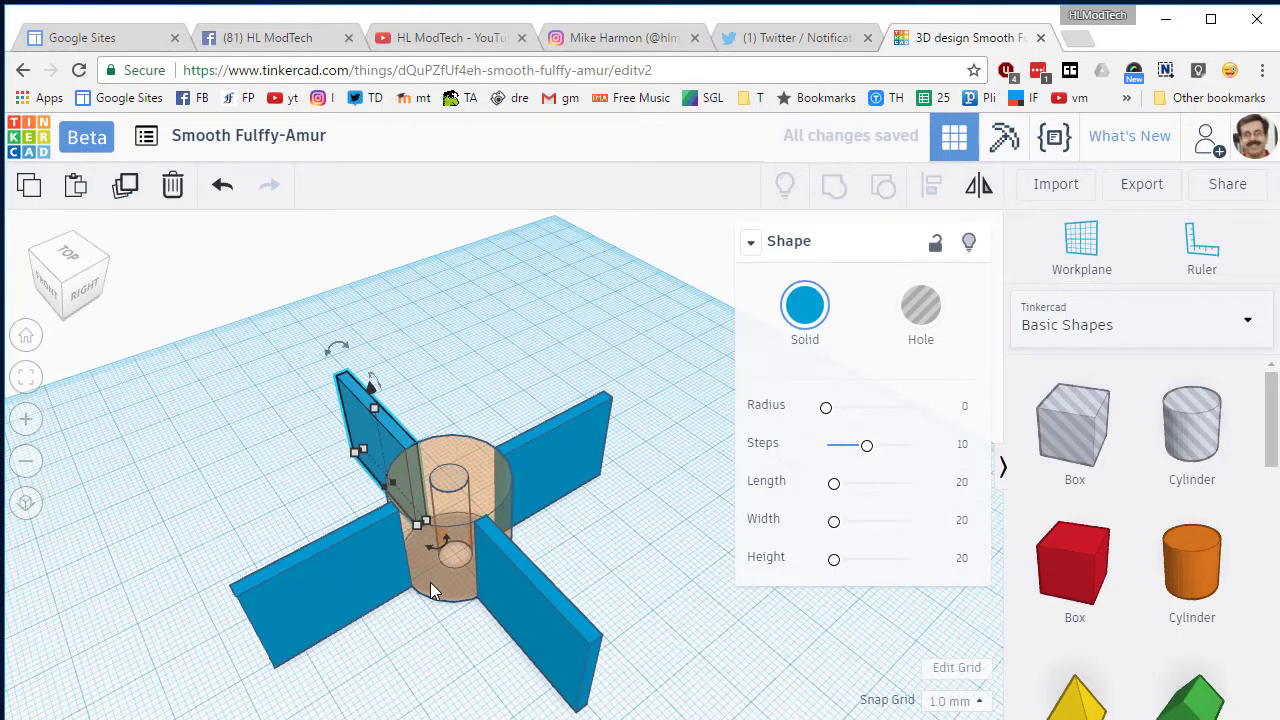
pyautogui.keyDown('shift'); pyautogui.click(486, 482); pyautogui.keyUp('shift')
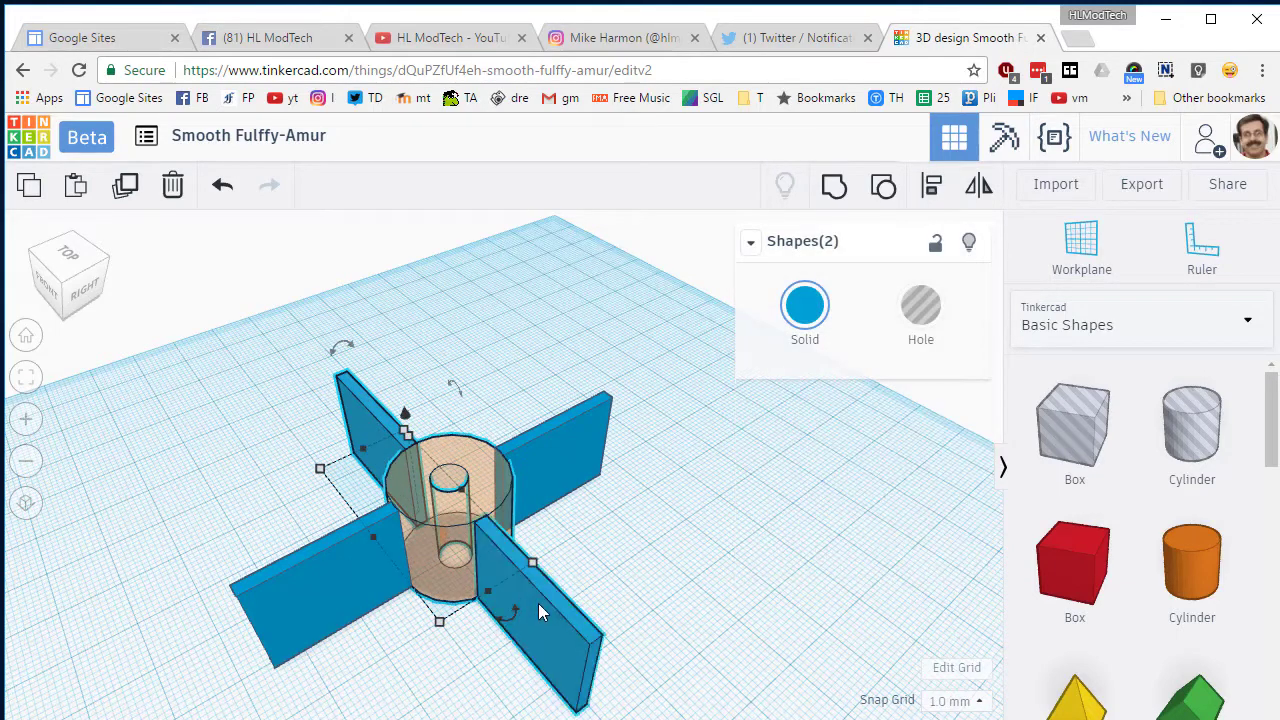
pyautogui.keyDown('shift'); pyautogui.click(538, 603); pyautogui.keyUp('shift')
pyautogui.click(931, 184)
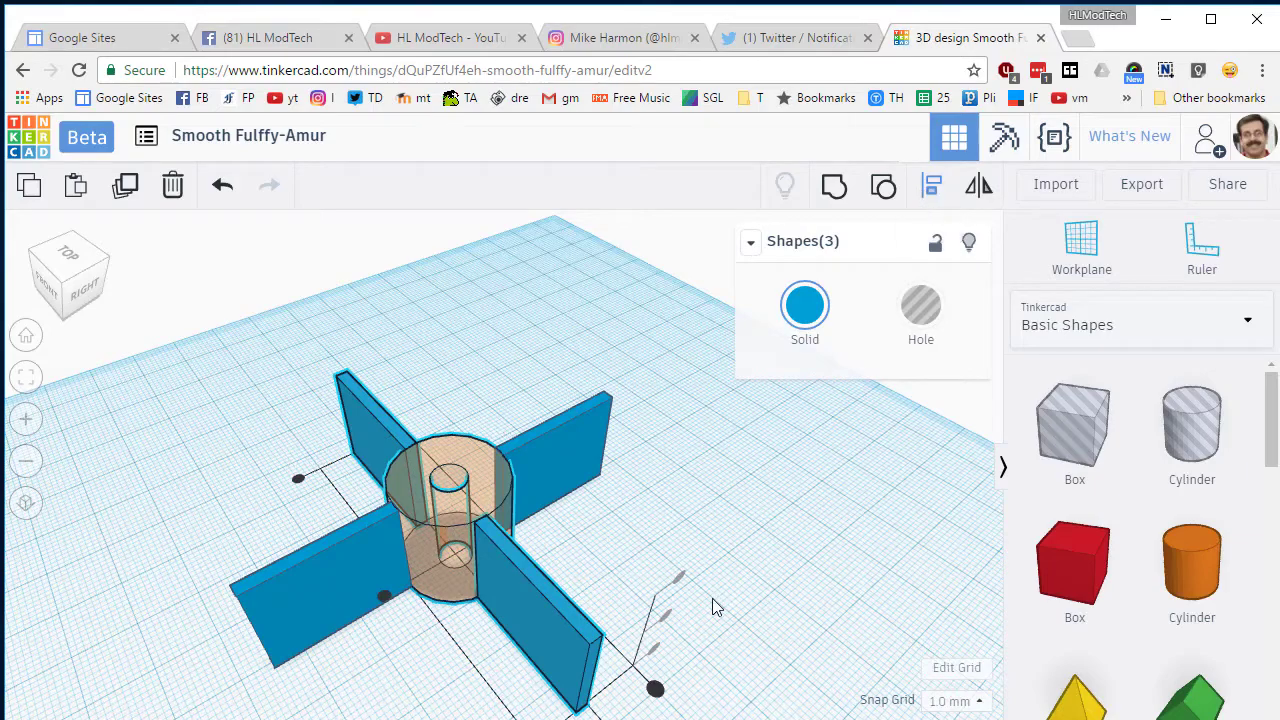
pyautogui.scroll(-2, 690, 610)
pyautogui.click(585, 651)
pyautogui.click(415, 633)
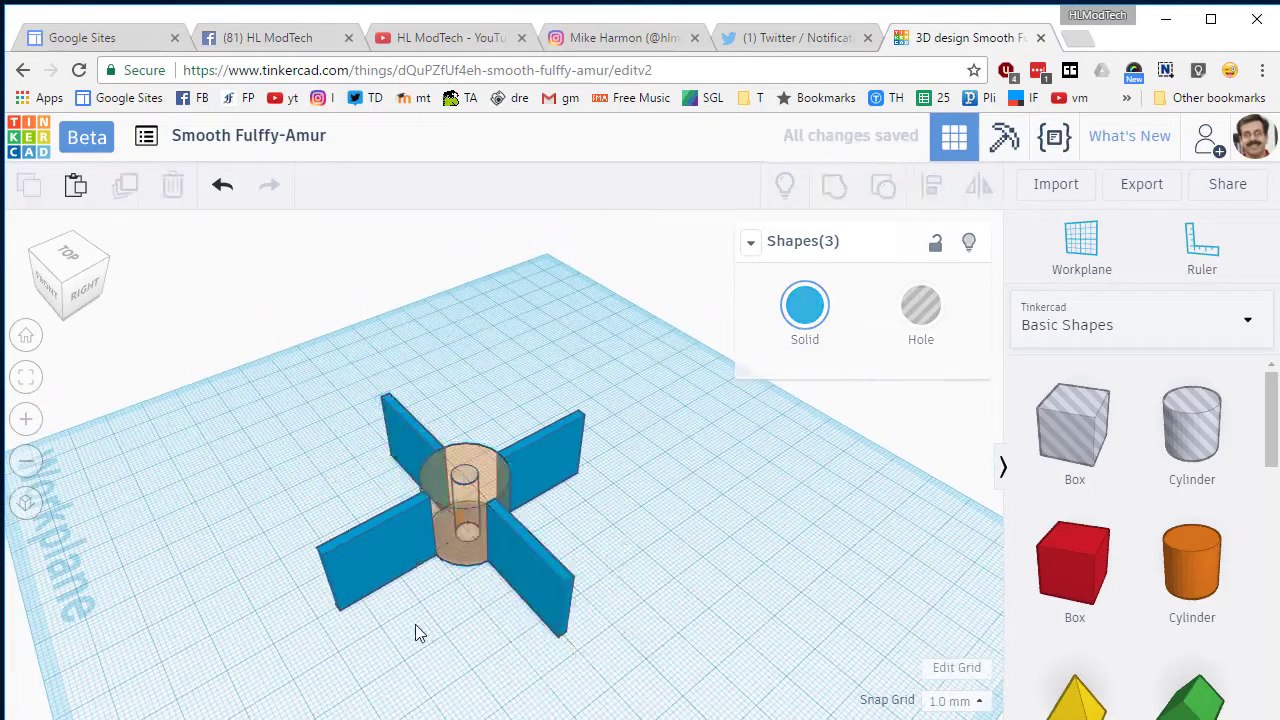
pyautogui.moveTo(415, 633); pyautogui.dragTo(463, 668, button='right')
pyautogui.click(462, 645)
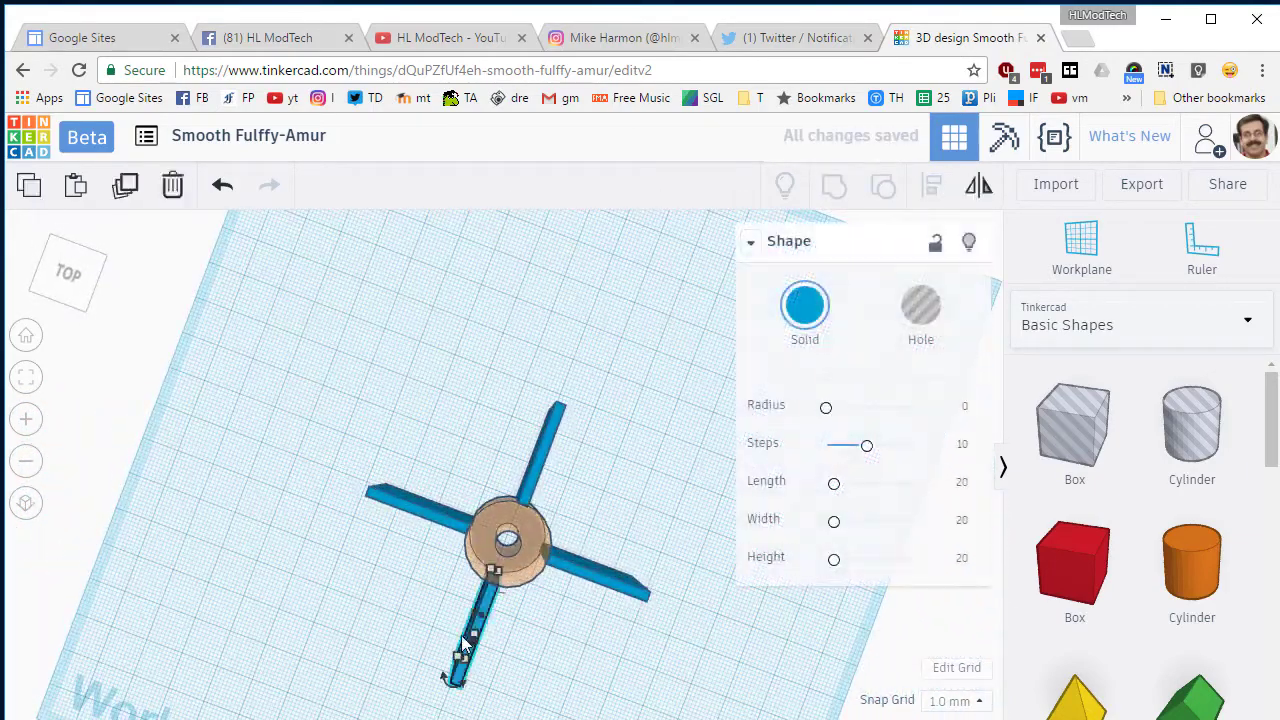
# - Rotate a copy of the four arms by 45°, then select all nine shapes
pyautogui.keyDown('shift'); pyautogui.click(423, 524); pyautogui.keyUp('shift')
pyautogui.keyDown('shift'); pyautogui.click(545, 480); pyautogui.keyUp('shift')
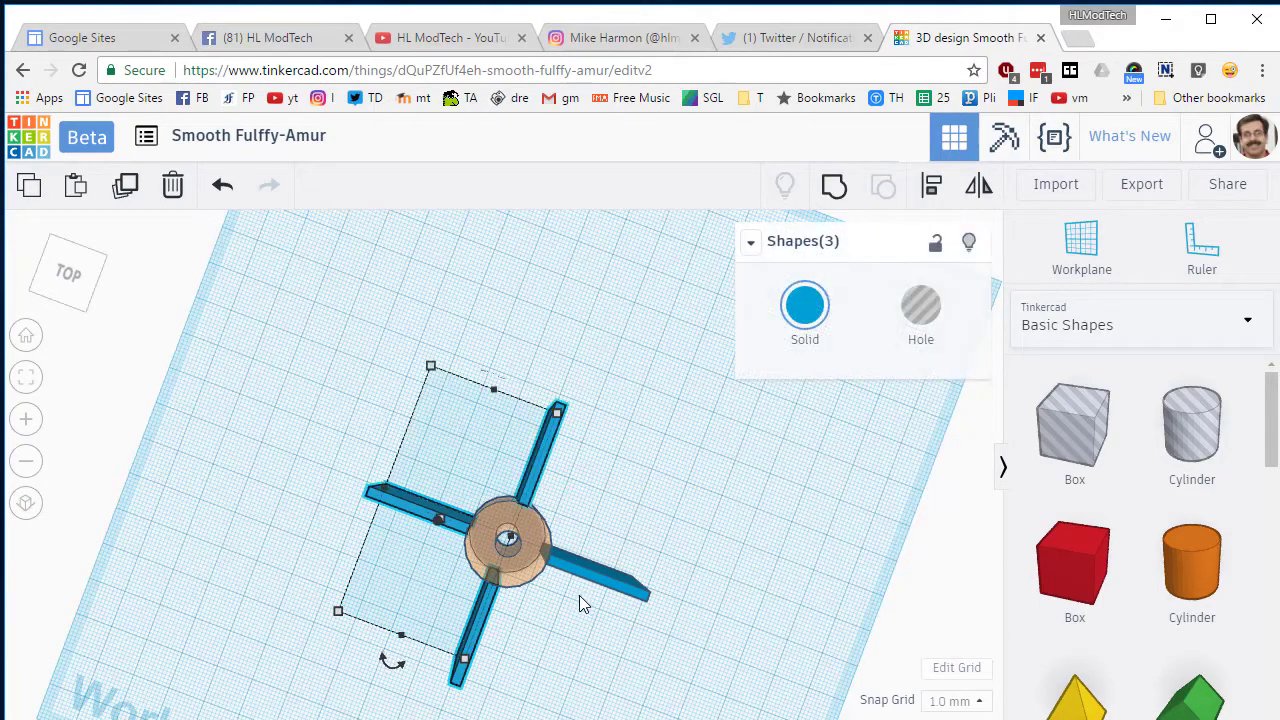
pyautogui.press('Escape')
pyautogui.click(437, 537)
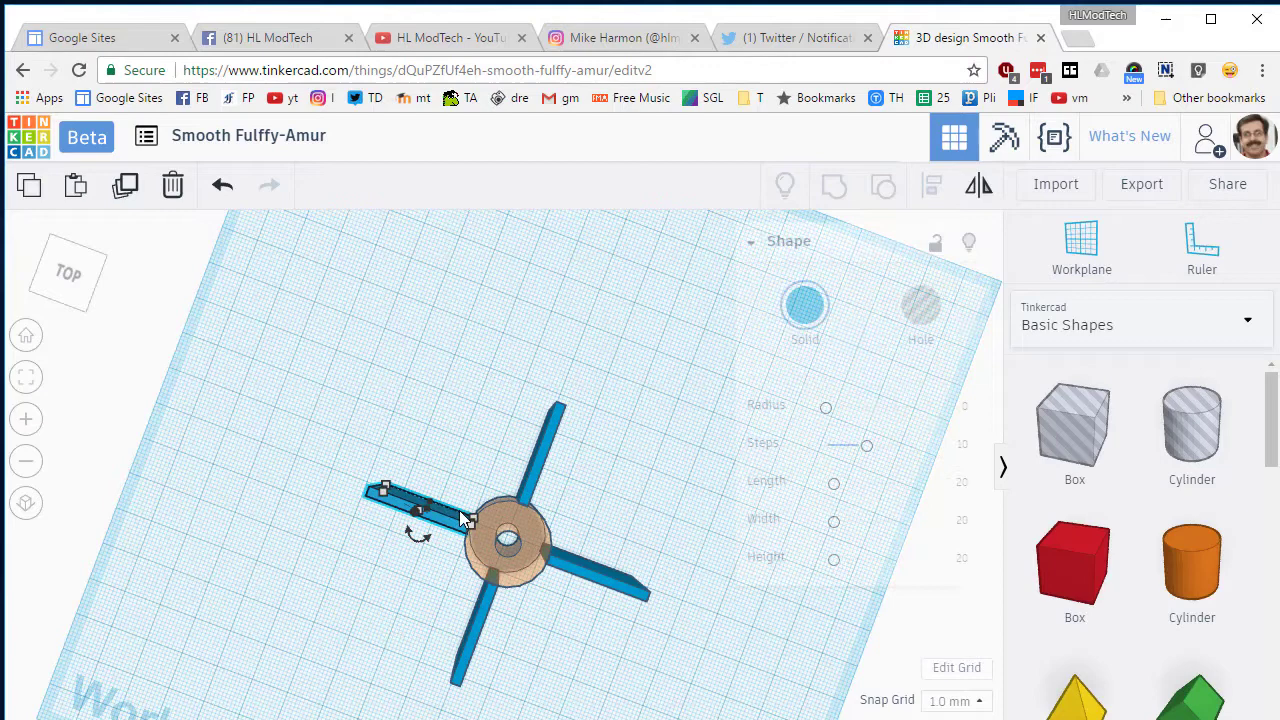
pyautogui.keyDown('shift'); pyautogui.click(540, 480); pyautogui.keyUp('shift')
pyautogui.keyDown('shift'); pyautogui.click(591, 585); pyautogui.keyUp('shift')
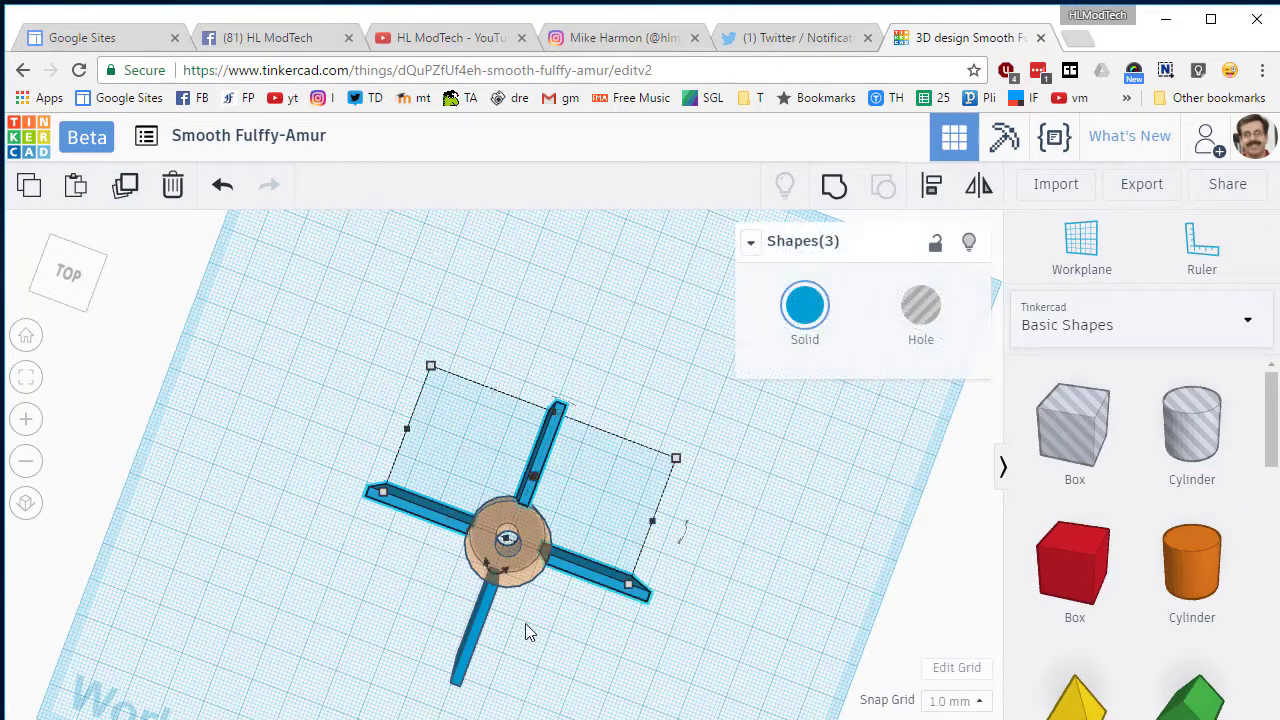
pyautogui.keyDown('shift'); pyautogui.click(478, 650); pyautogui.keyUp('shift')
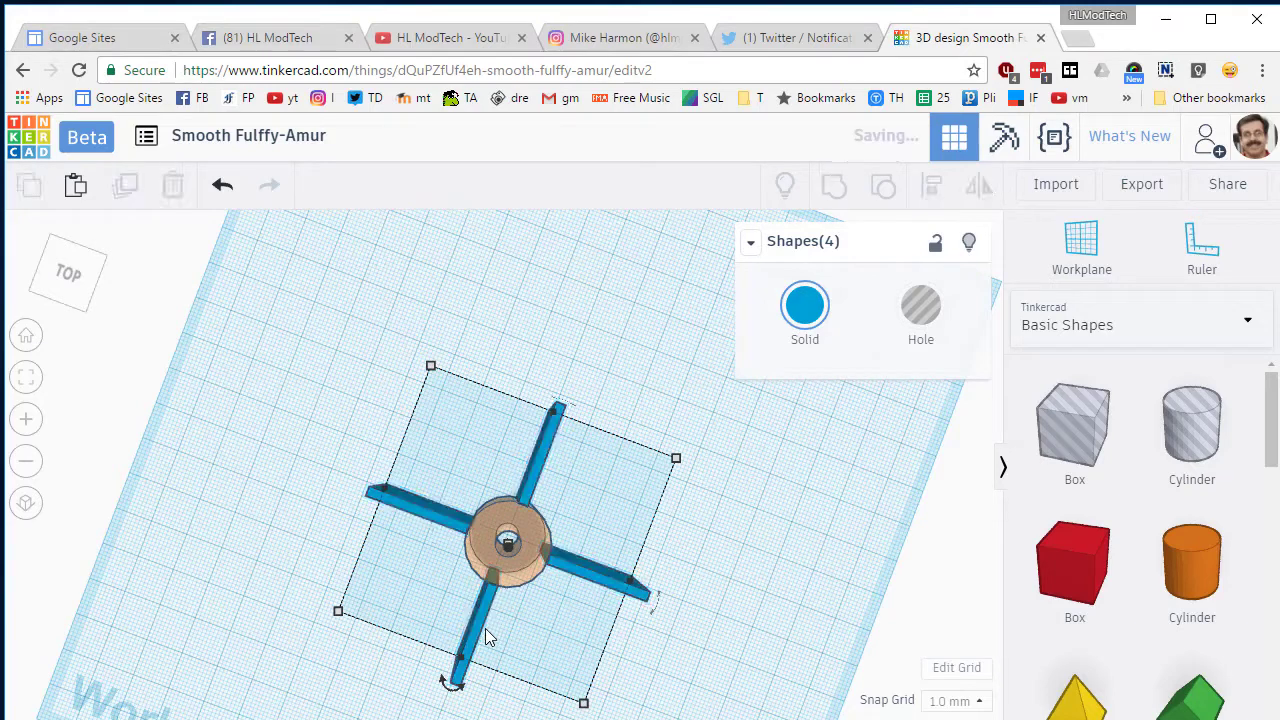
pyautogui.moveTo(443, 680); pyautogui.dragTo(352, 630)
pyautogui.moveTo(623, 611); pyautogui.dragTo(336, 430, button='right')
pyautogui.moveTo(365, 463); pyautogui.dragTo(630, 643)
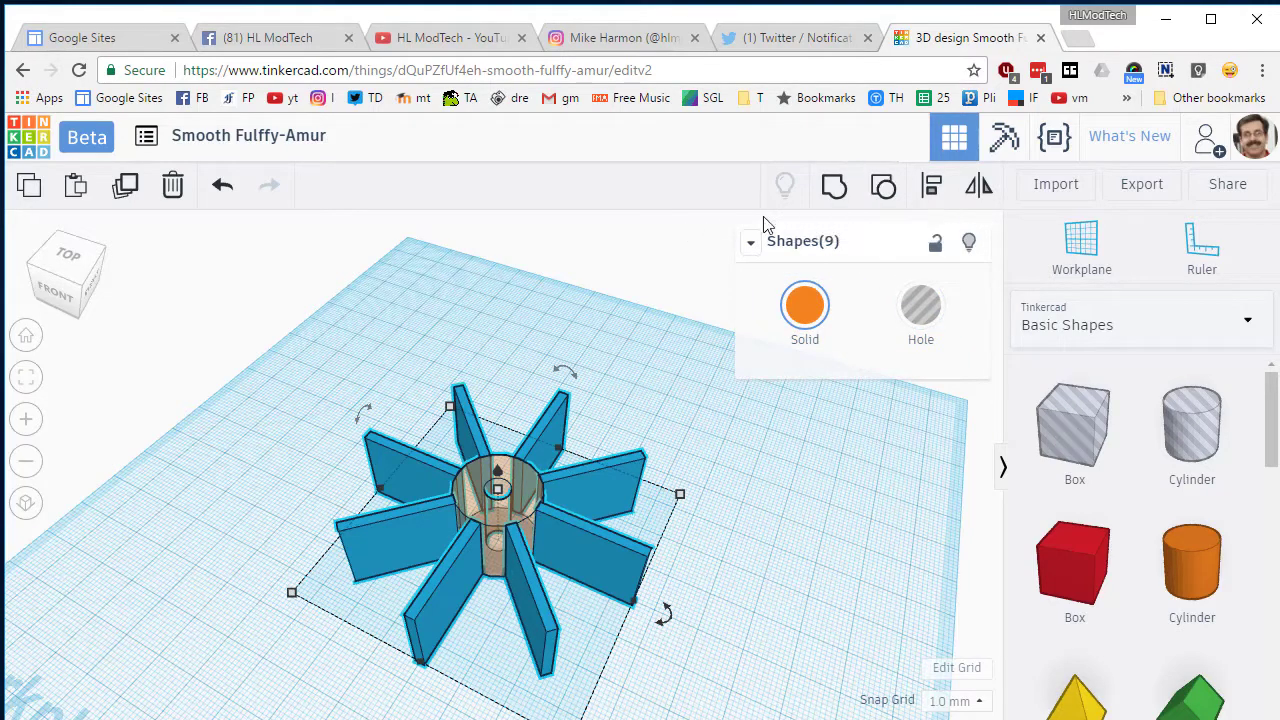
# - Group the nine shapes, colour the group solid orange, and select the design title
pyautogui.click(834, 186)
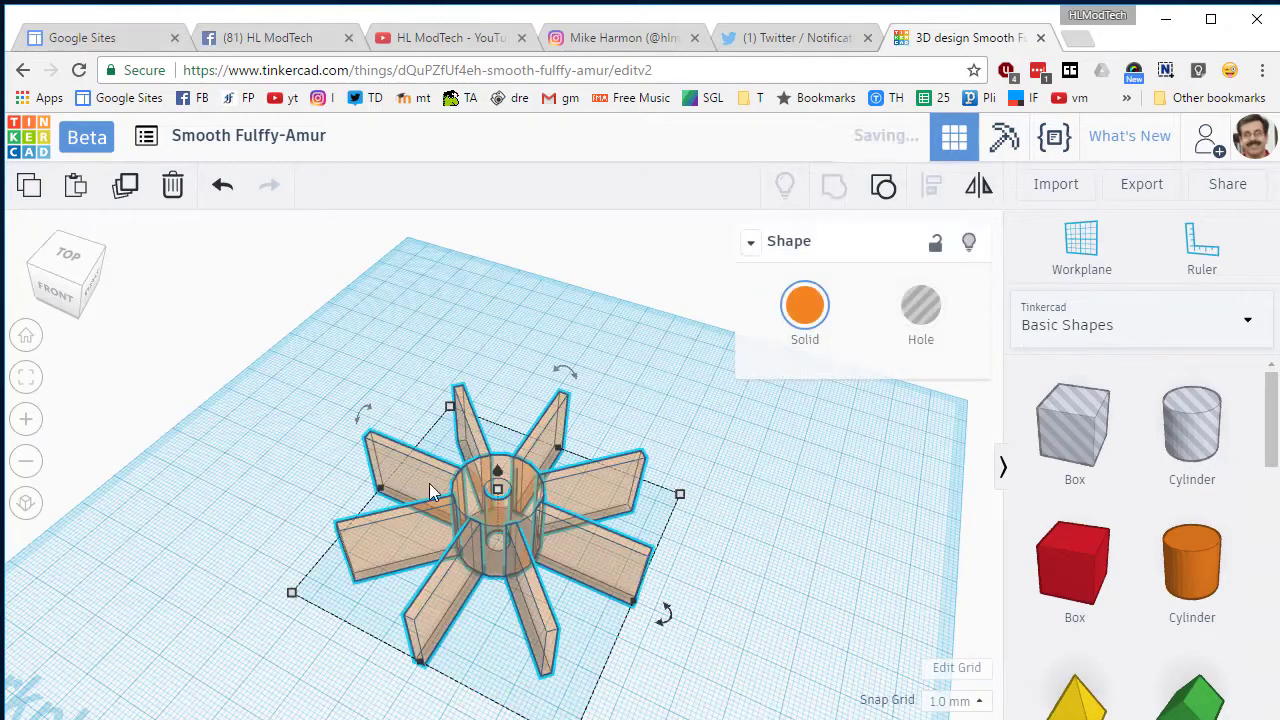
pyautogui.moveTo(429, 483); pyautogui.dragTo(752, 322, button='right')
pyautogui.click(804, 310)
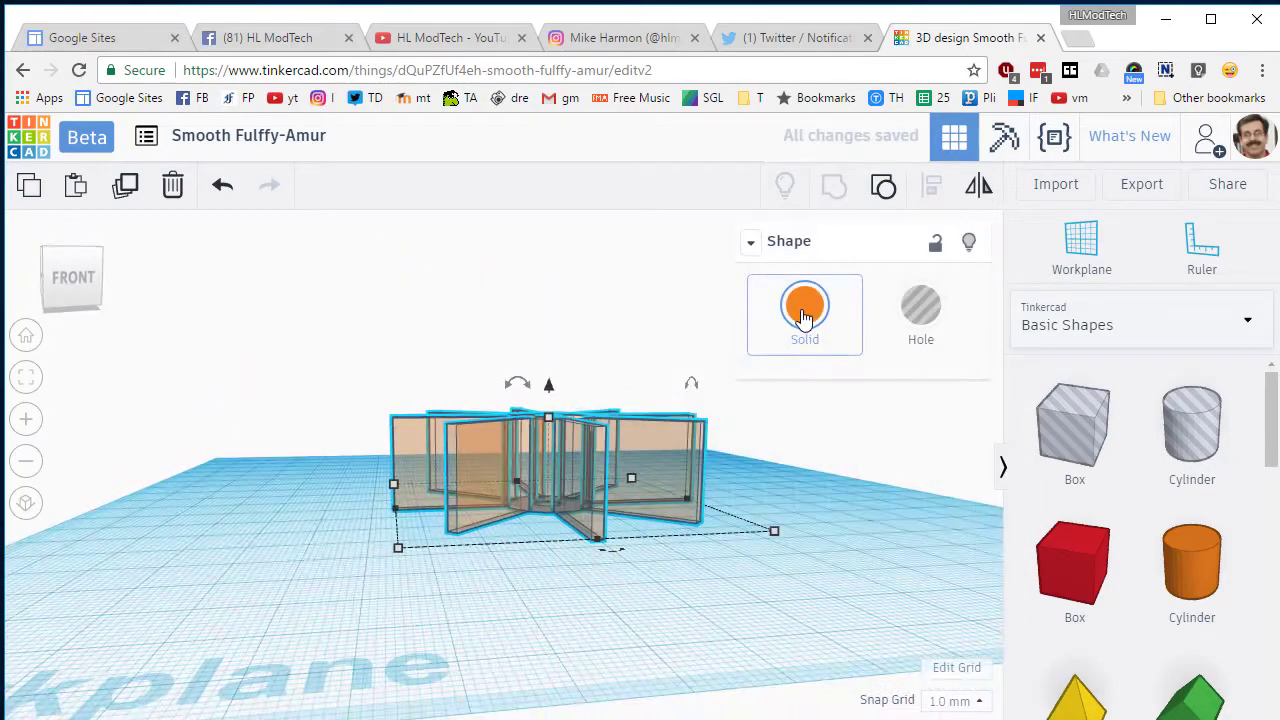
pyautogui.click(805, 317)
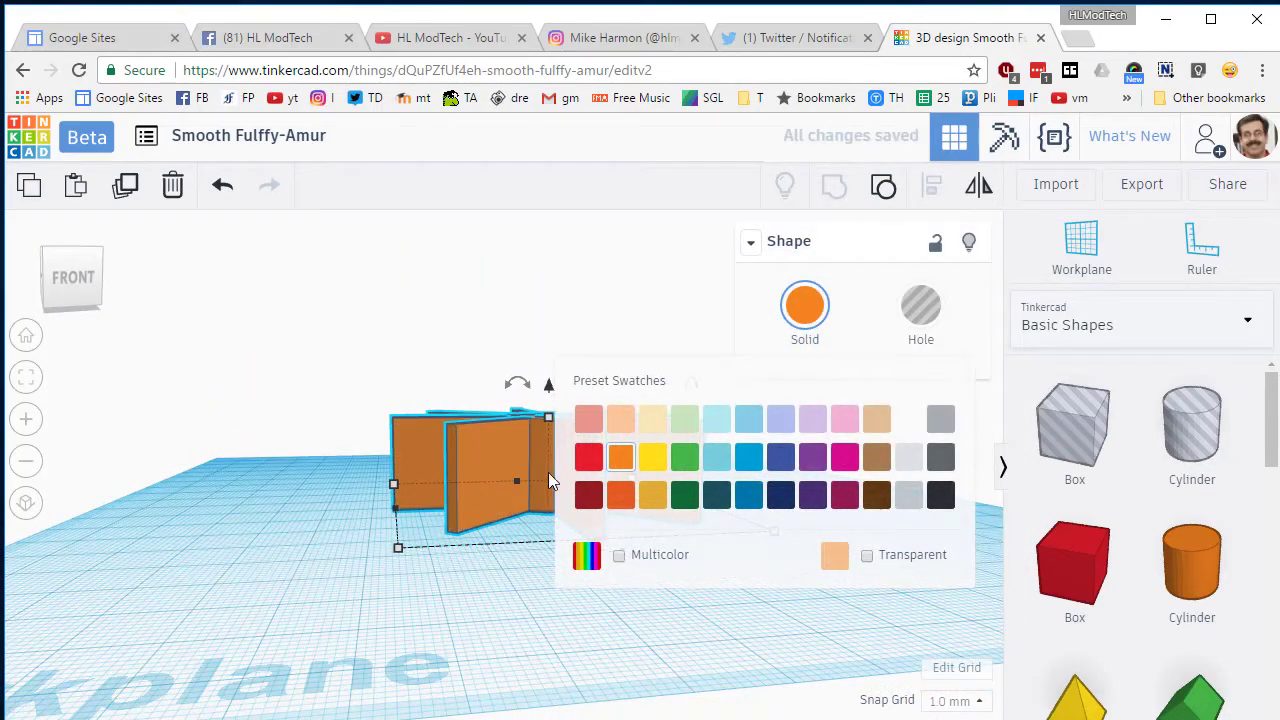
pyautogui.moveTo(548, 483); pyautogui.dragTo(338, 527, button='right')
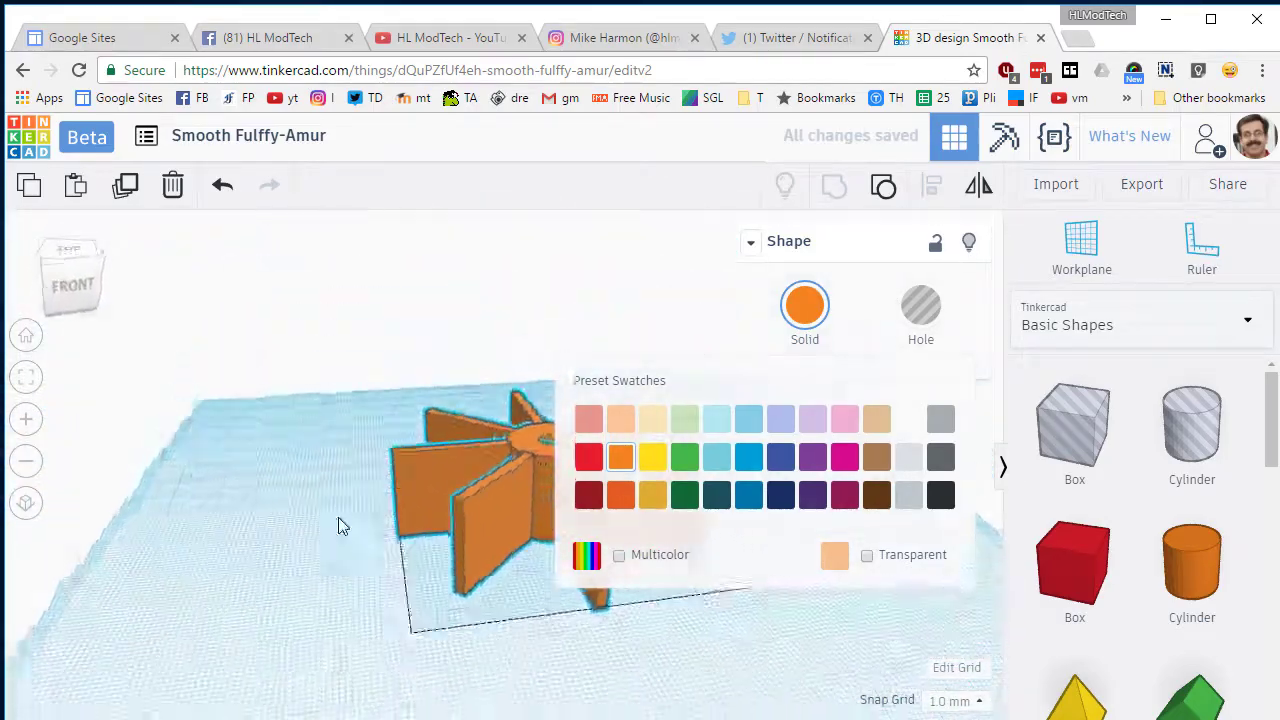
pyautogui.click(235, 135)
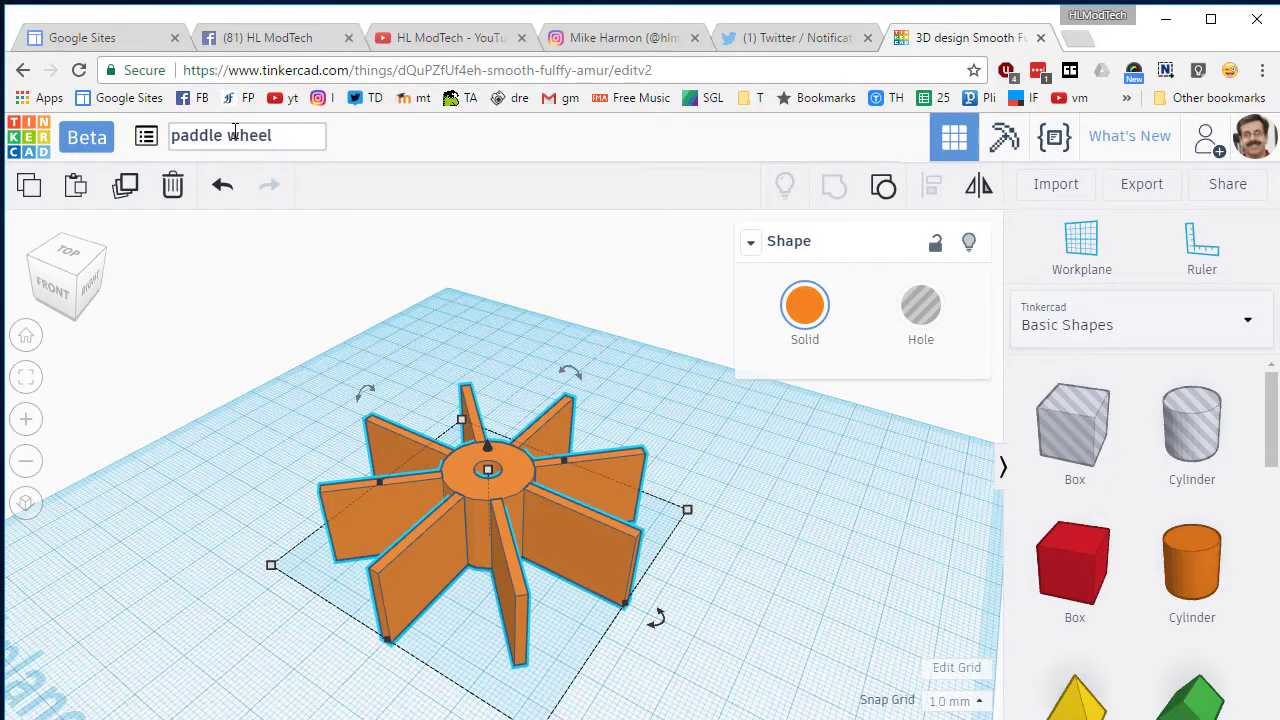
# - Orbit around the finished wheel to inspect it from the side and above
pyautogui.moveTo(304, 378); pyautogui.dragTo(547, 512, button='right')
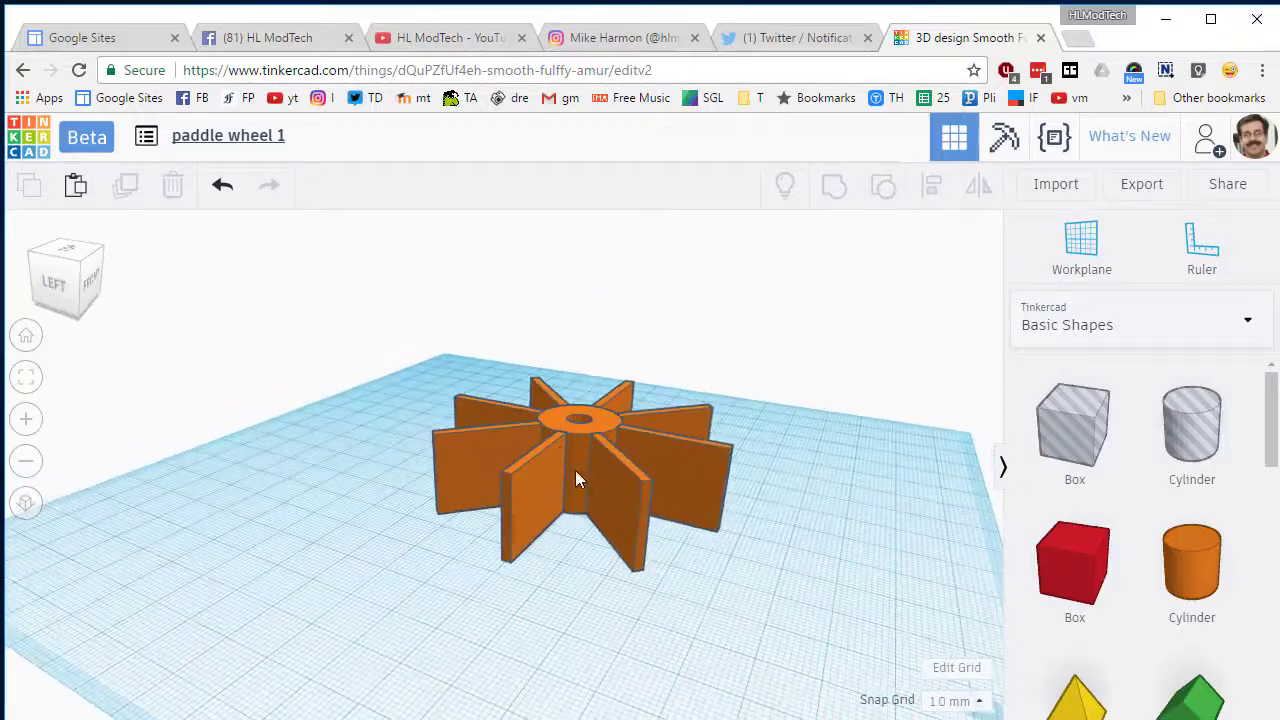
pyautogui.moveTo(428, 467); pyautogui.dragTo(476, 374, button='right')
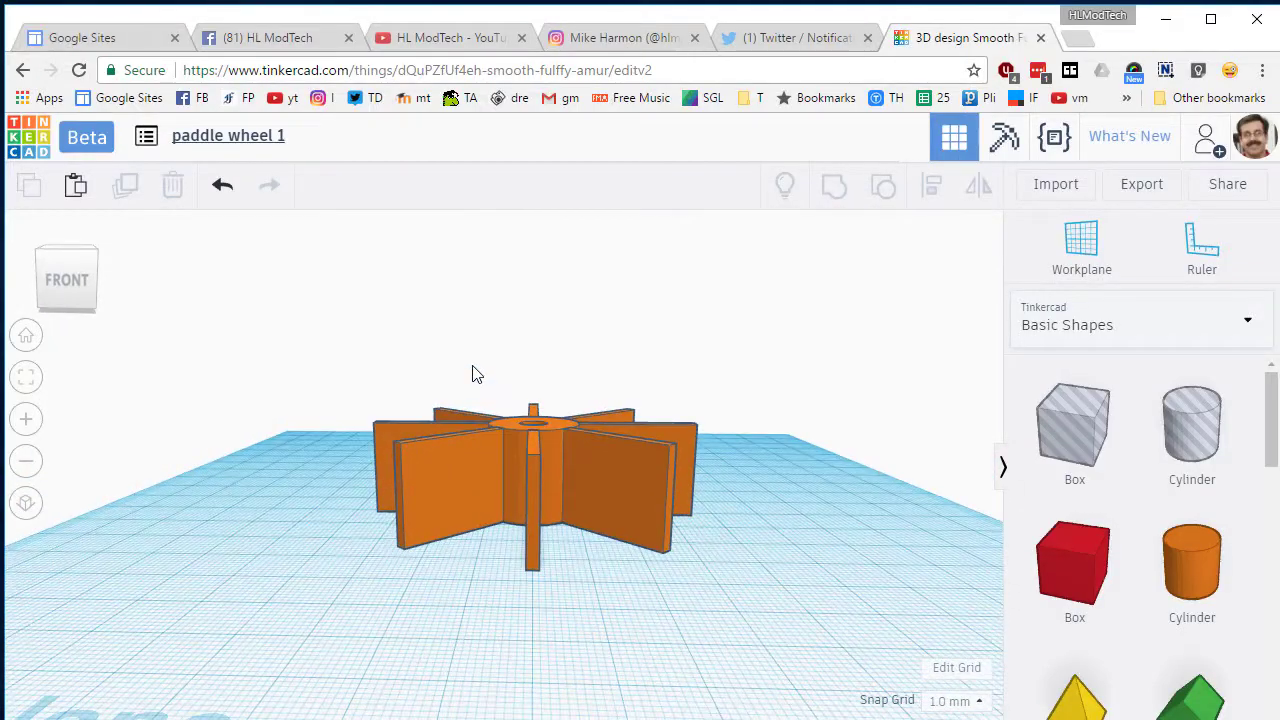